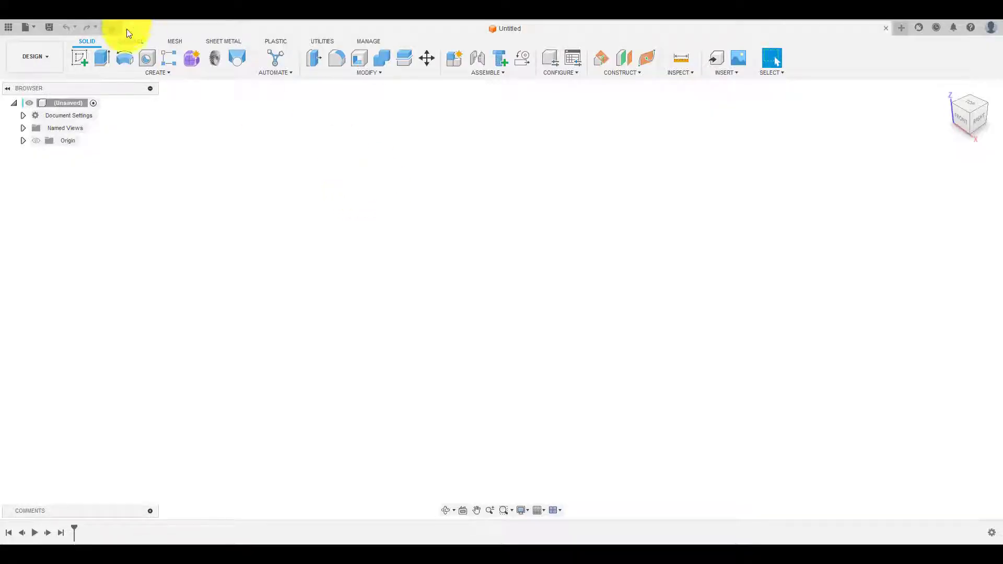
Step: Start a sketch on the front plane and draw a 42 mm vertical line upward from the origin
click(80, 57)
click(496, 286)
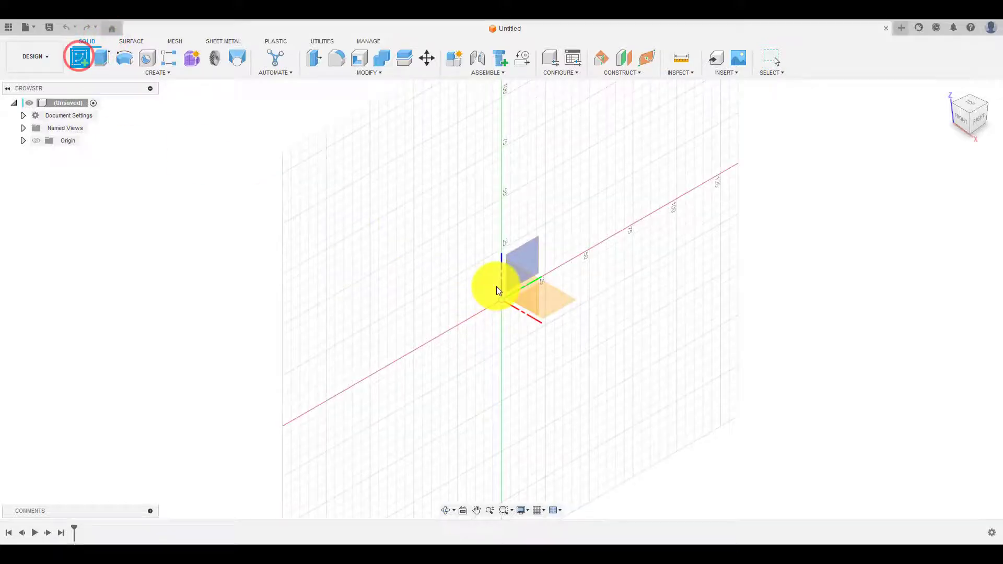
click(79, 58)
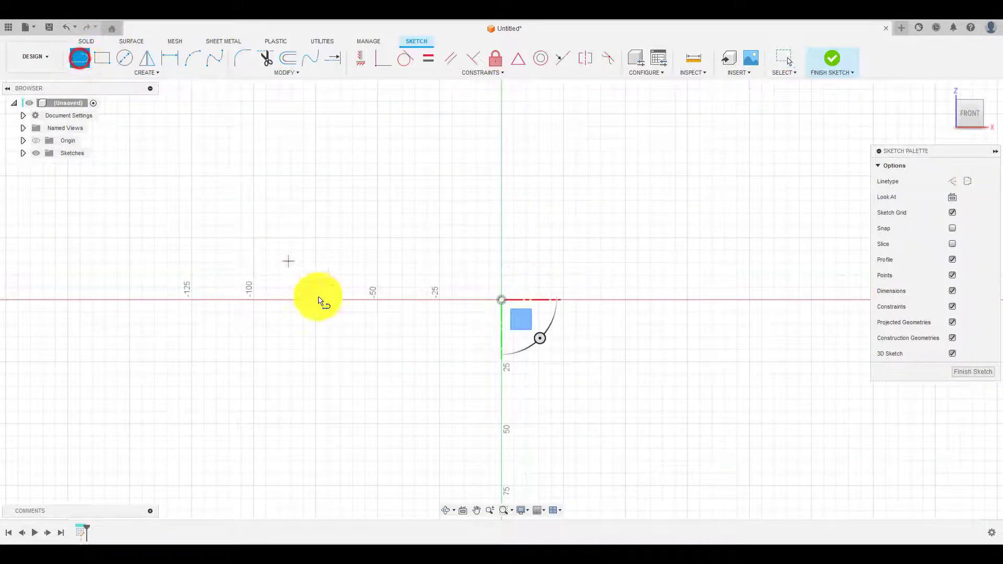
scroll(504, 277, up, 2)
click(425, 318)
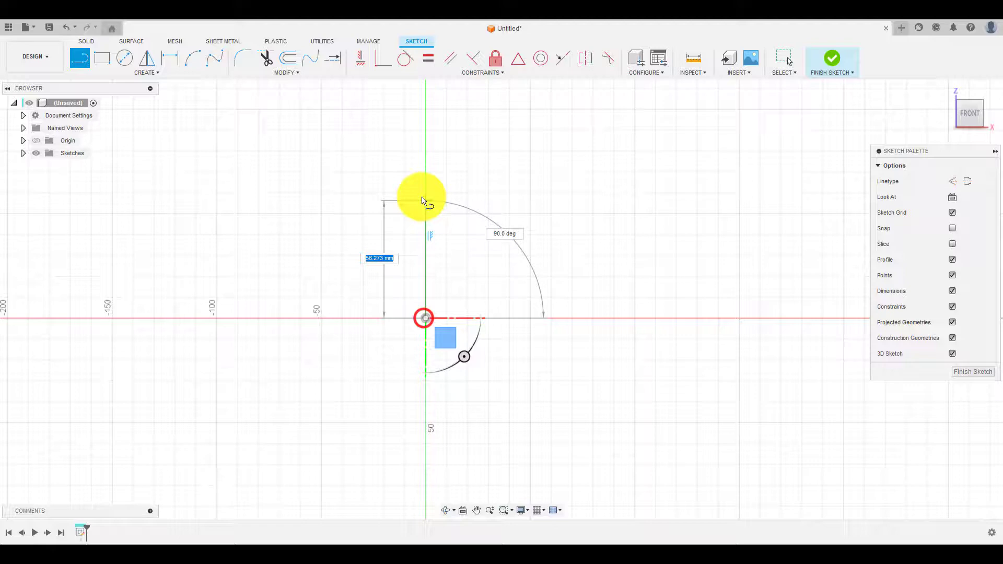
text(4)
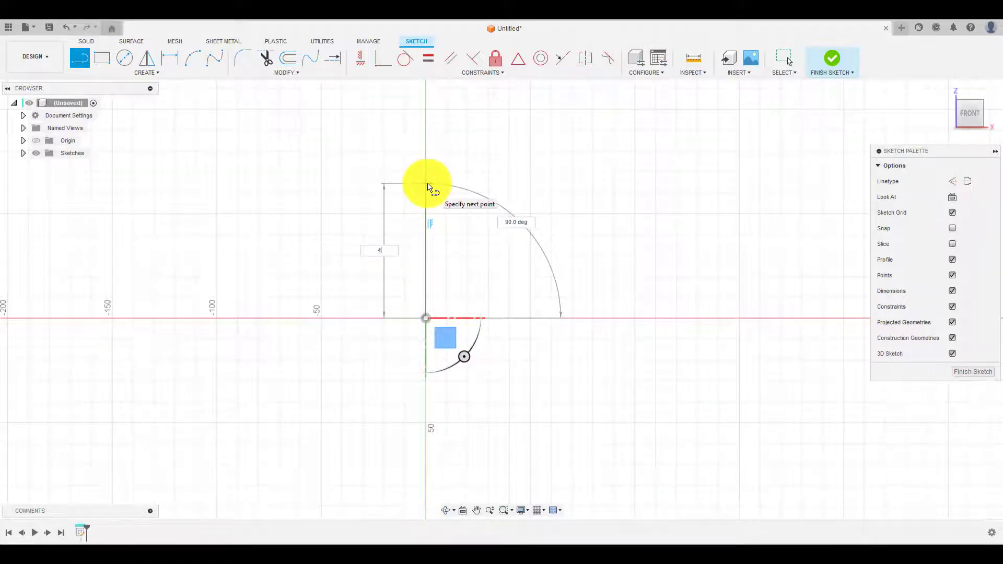
text(2)
key(Return)
Step: Draw a 16 mm horizontal line from the origin along the X axis and a 6 mm vertical line up from its end
scroll(460, 285, up, 3)
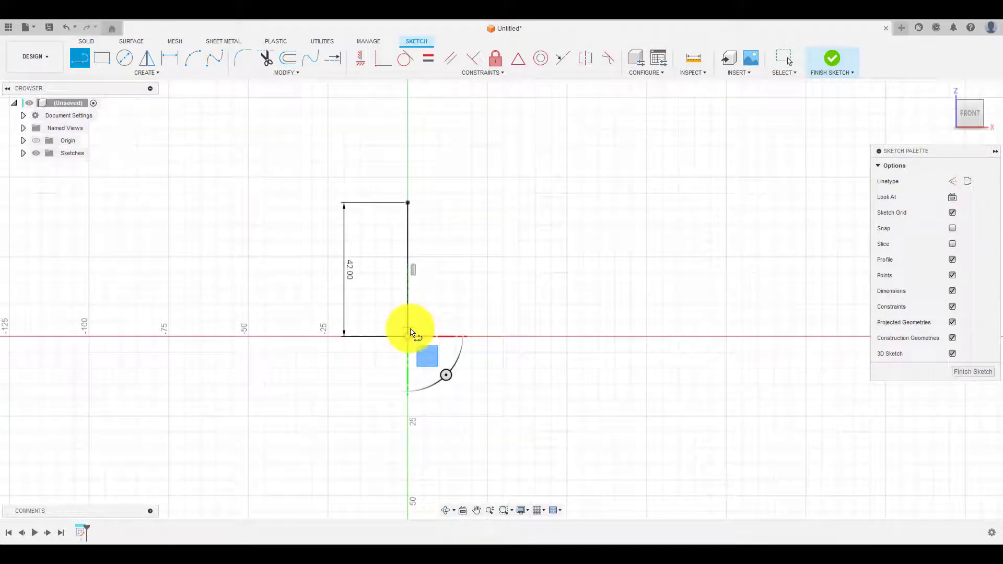
click(408, 335)
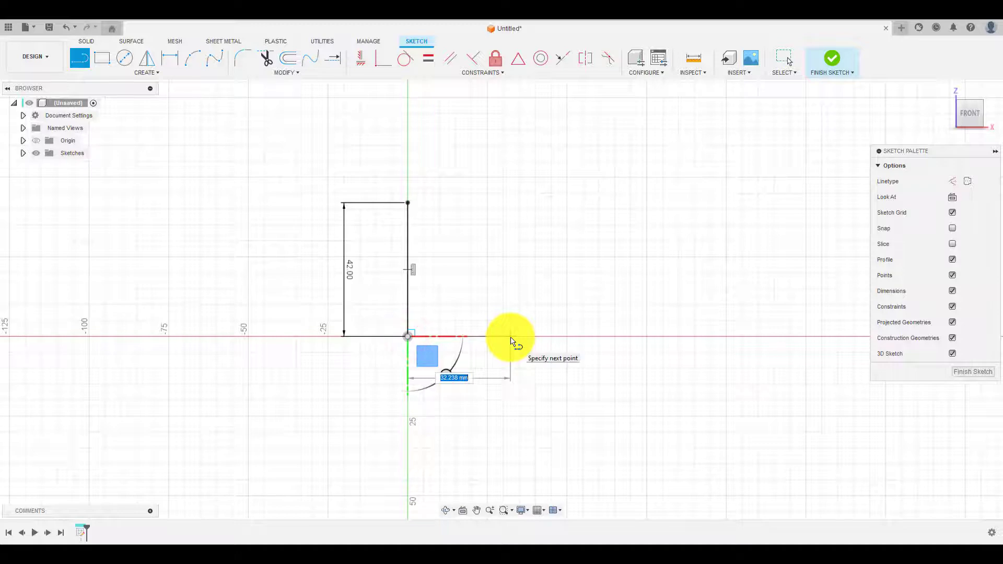
text(16)
key(Return)
scroll(486, 321, up, 2)
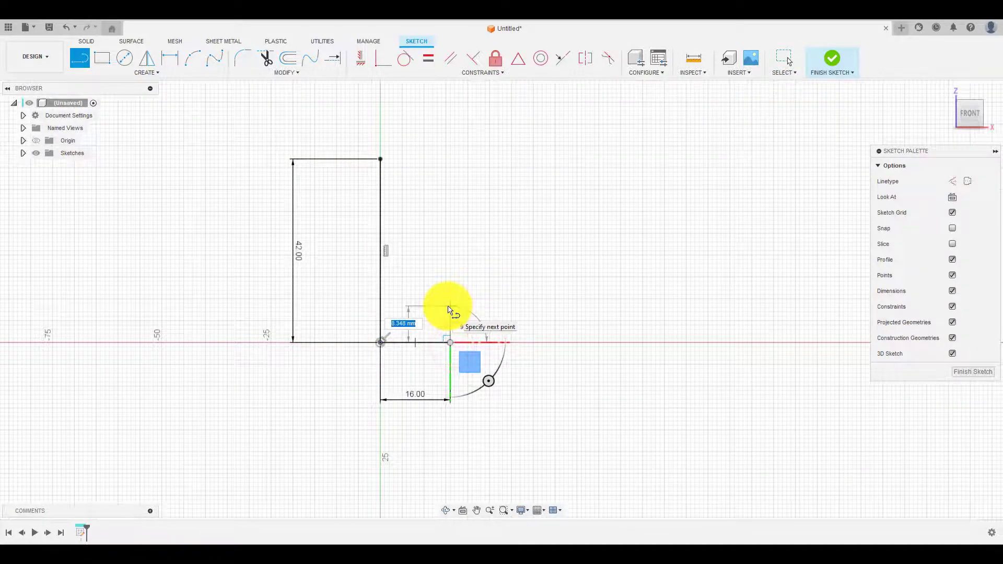
text(6)
key(Return)
key(Escape)
Step: Continue the notch with an 18 mm horizontal line and a 6 mm vertical line back down to the X axis
scroll(450, 310, up, 2)
key(l)
drag(450, 318, 559, 342)
text(18)
key(Return)
scroll(576, 325, down, 1)
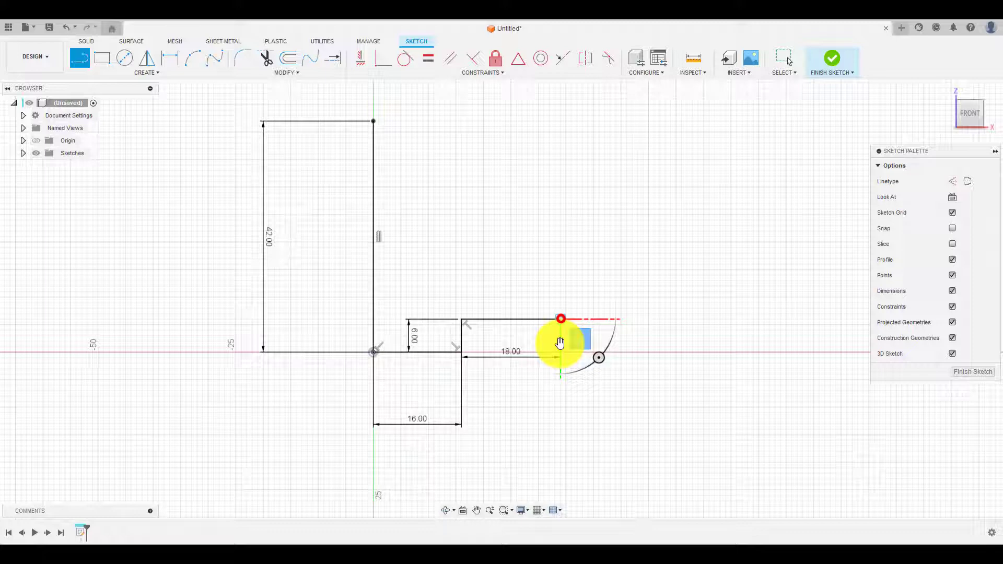
text(6)
key(Return)
key(Escape)
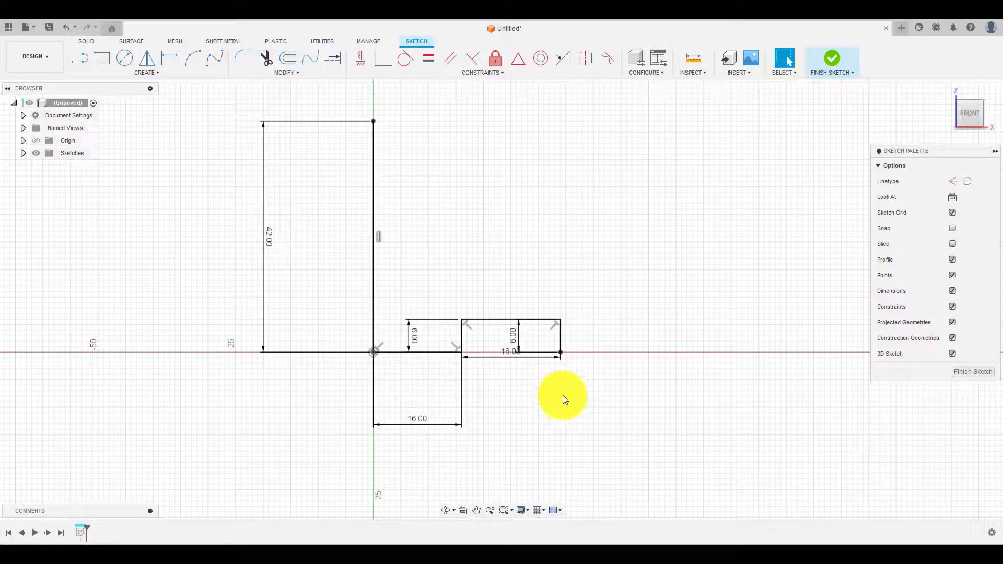
Step: Draw a 16 mm horizontal base line along the X axis from the notch's far lower corner
key(l)
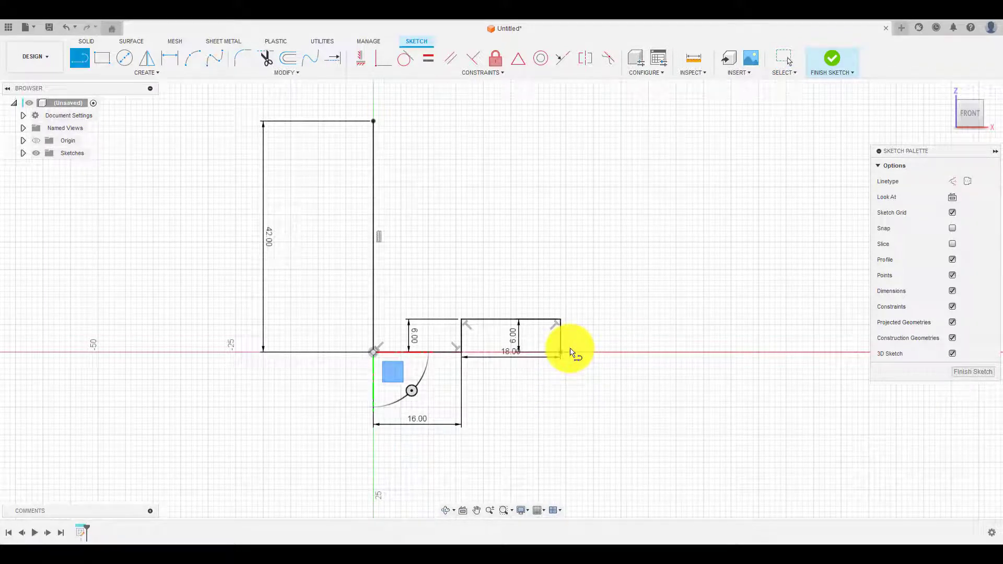
click(561, 352)
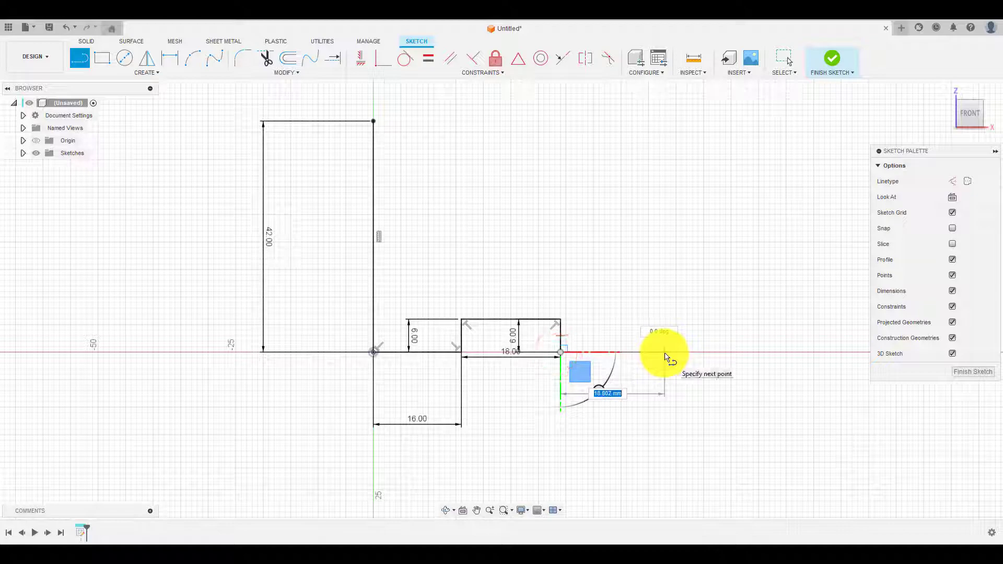
text(16)
key(Return)
key(Escape)
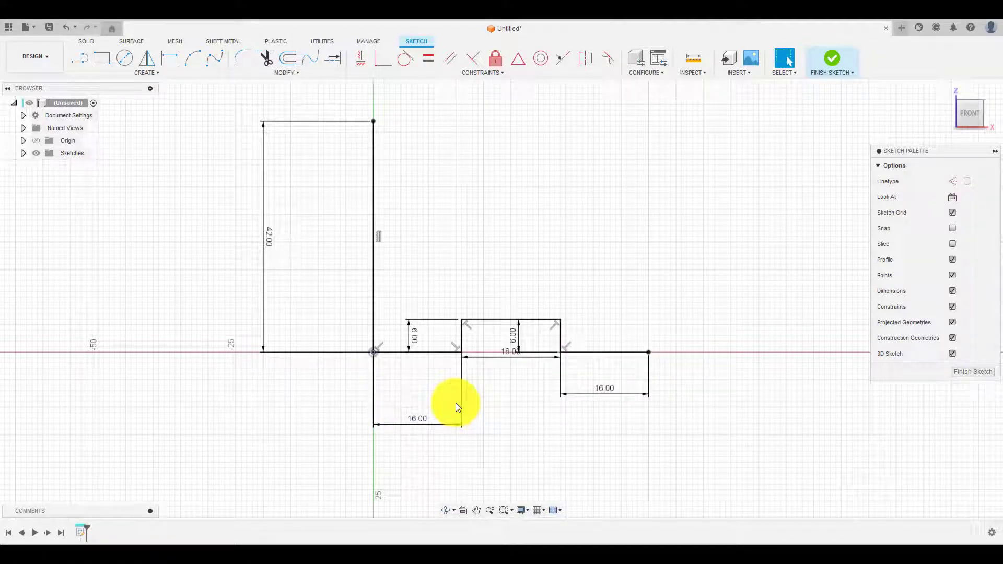
Step: Reposition the notch's 18 mm width dimension below the profile and its second 6 mm height dimension outside the notch
scroll(455, 403, down, 1)
scroll(565, 324, up, 2)
click(484, 368)
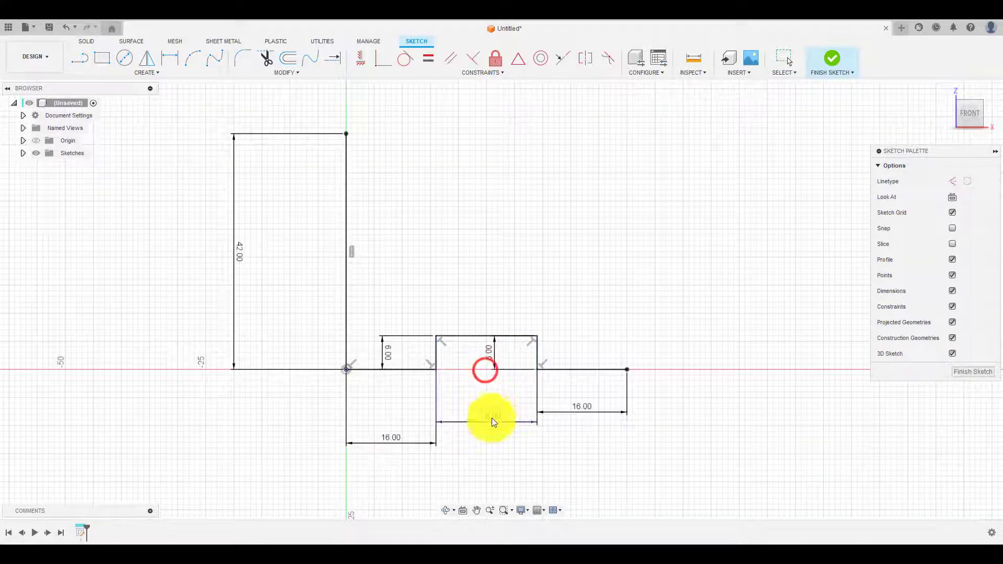
click(490, 417)
click(491, 355)
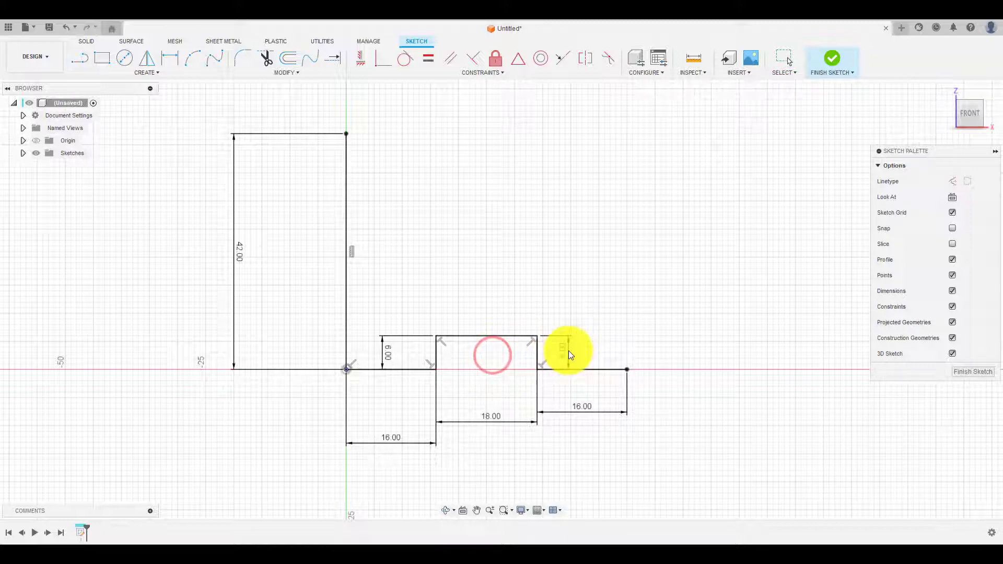
click(568, 351)
Step: Draw a 16 mm vertical line upward from the free end of the base
key(l)
click(626, 369)
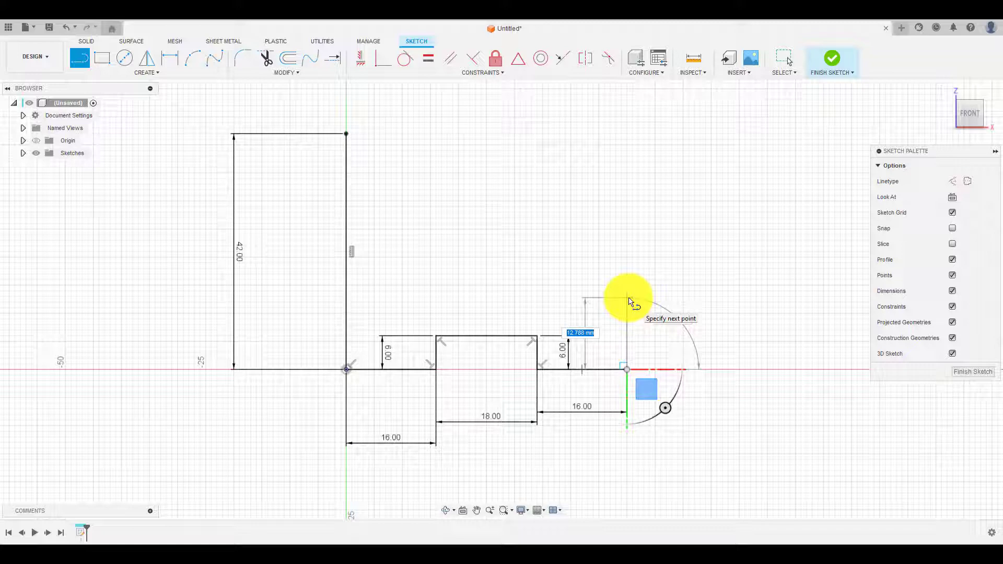
text(16)
key(Return)
key(Escape)
Step: Draw a 22 mm horizontal line from the upper end of the 42 mm vertical line
scroll(592, 327, down, 1)
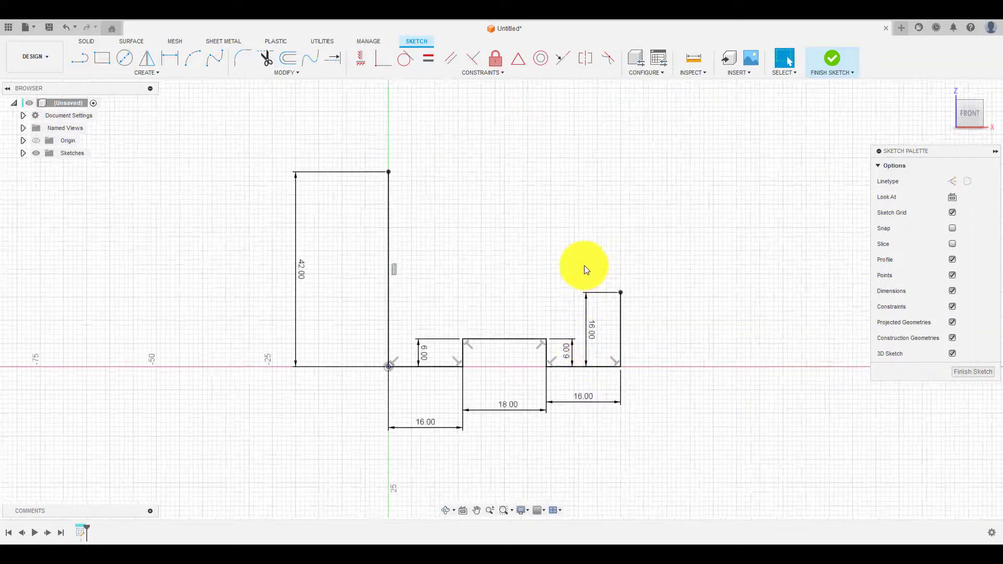
key(l)
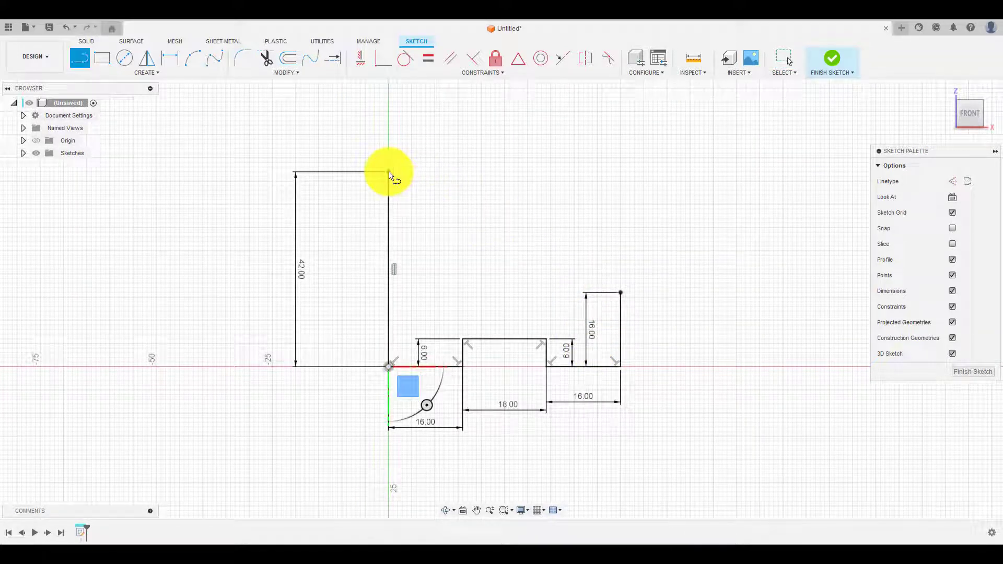
click(388, 171)
text(22)
key(Return)
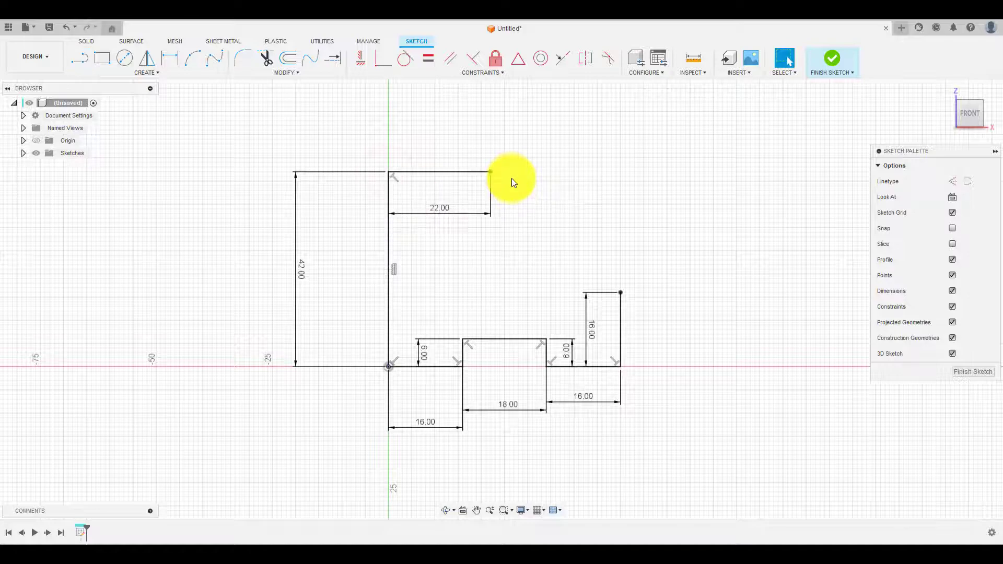
Step: Close the profile with a sloped line from the end of the 22 mm line to the top of the 16 mm vertical
scroll(512, 180, up, 1)
click(485, 170)
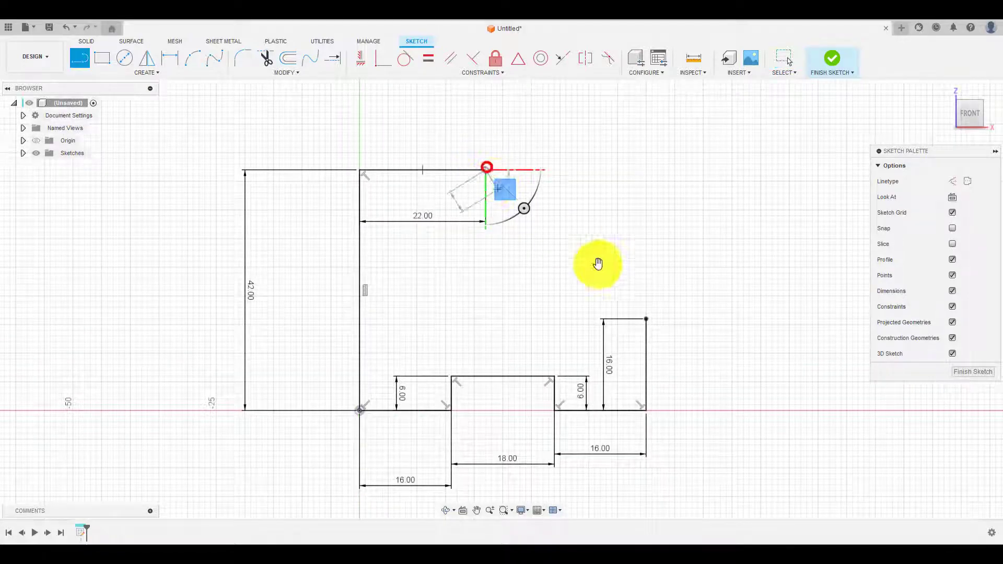
click(647, 318)
key(Escape)
Step: Extrude the closed profile 64 mm to one side as a new body
scroll(526, 339, down, 1)
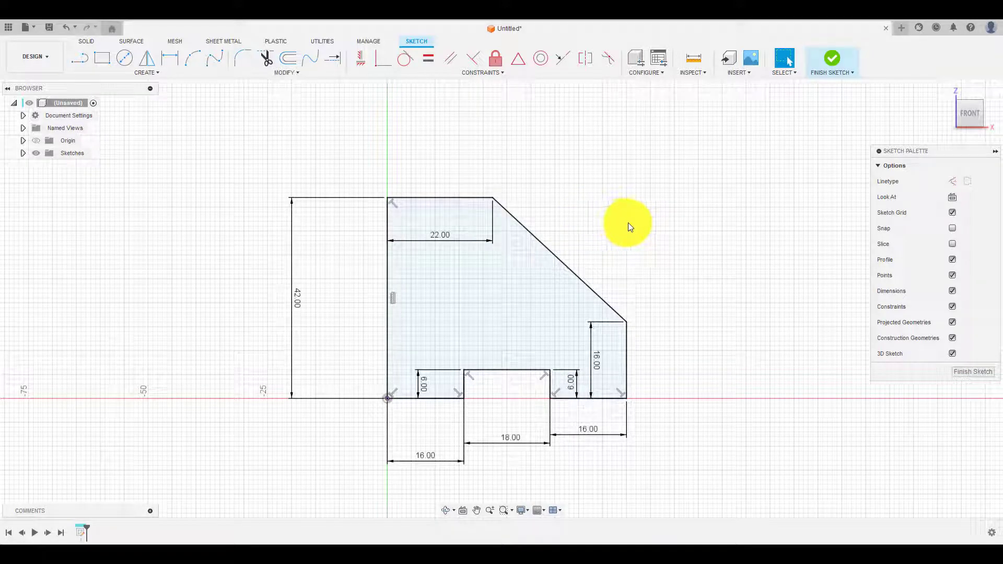
mouse_move(627, 222)
shift+middle_down()
mouse_move(609, 217)
mouse_move(485, 291)
shift+middle_up()
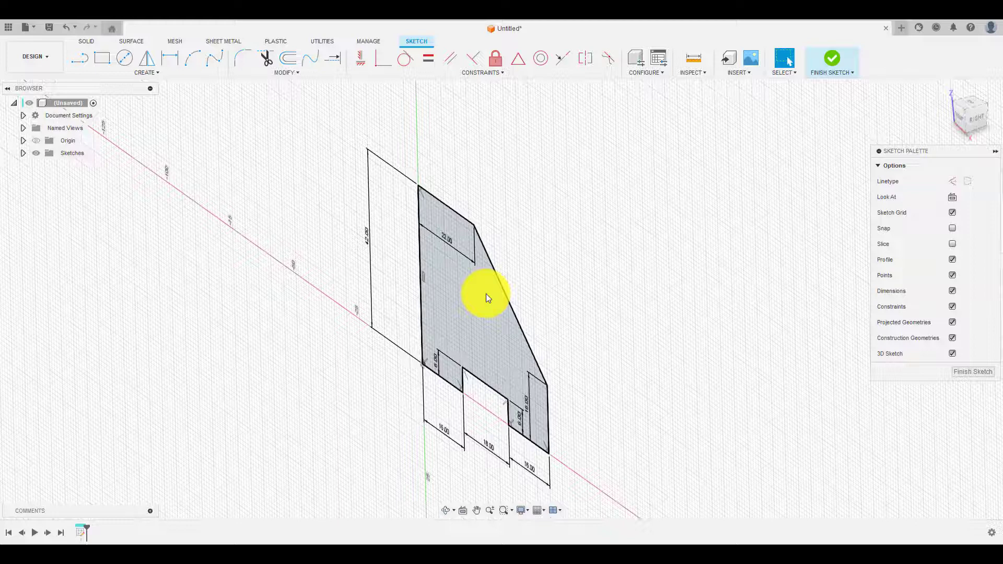
click(479, 299)
key(e)
drag(492, 312, 640, 281)
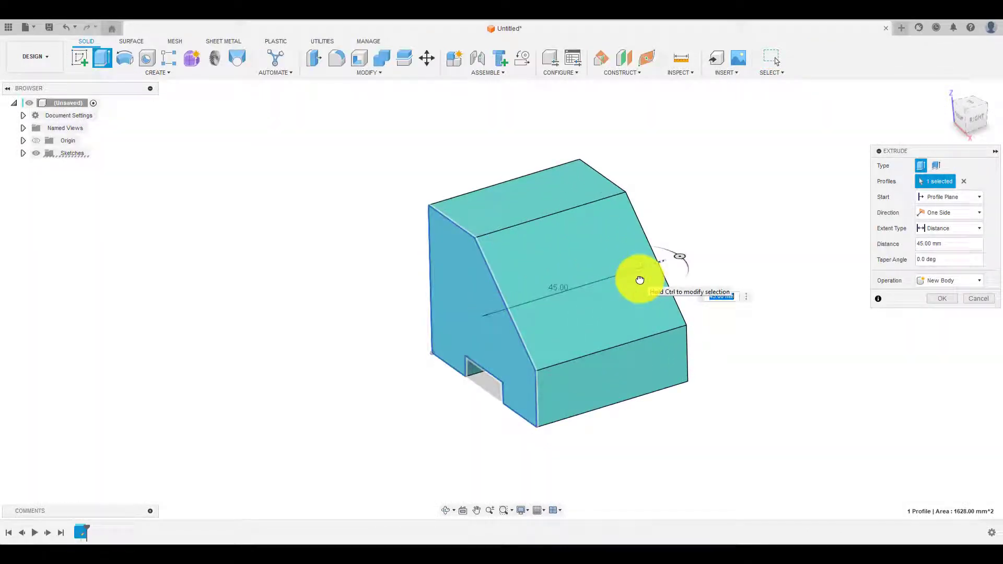
key(Return)
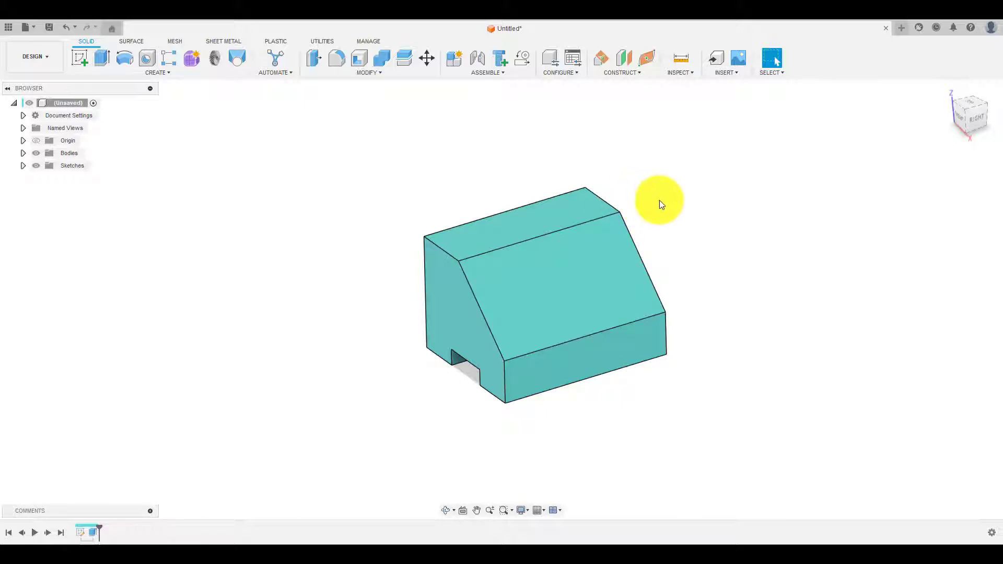
Step: Start a new sketch on the body's flat top face
shift+middle_drag(673, 196, 677, 207)
click(513, 223)
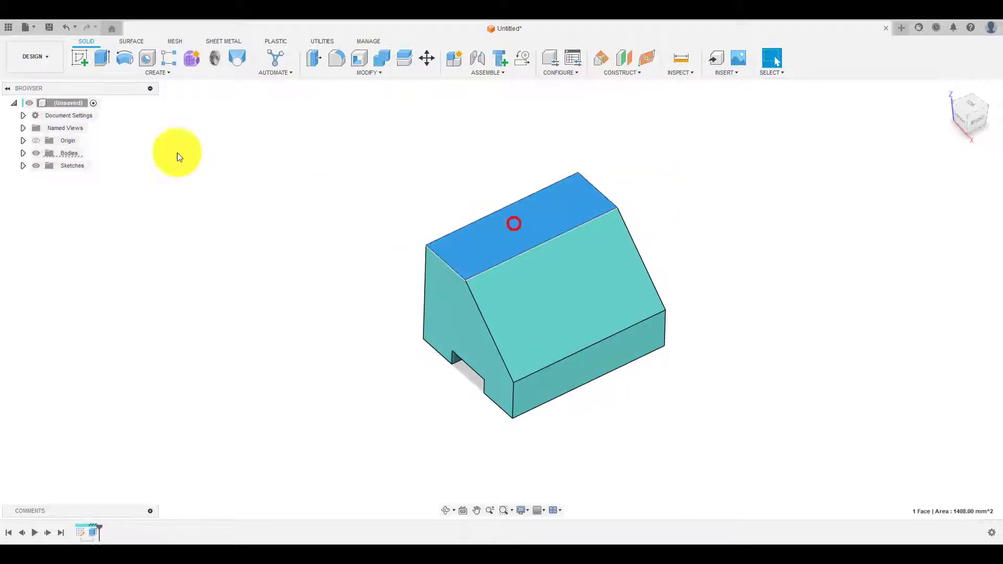
click(80, 61)
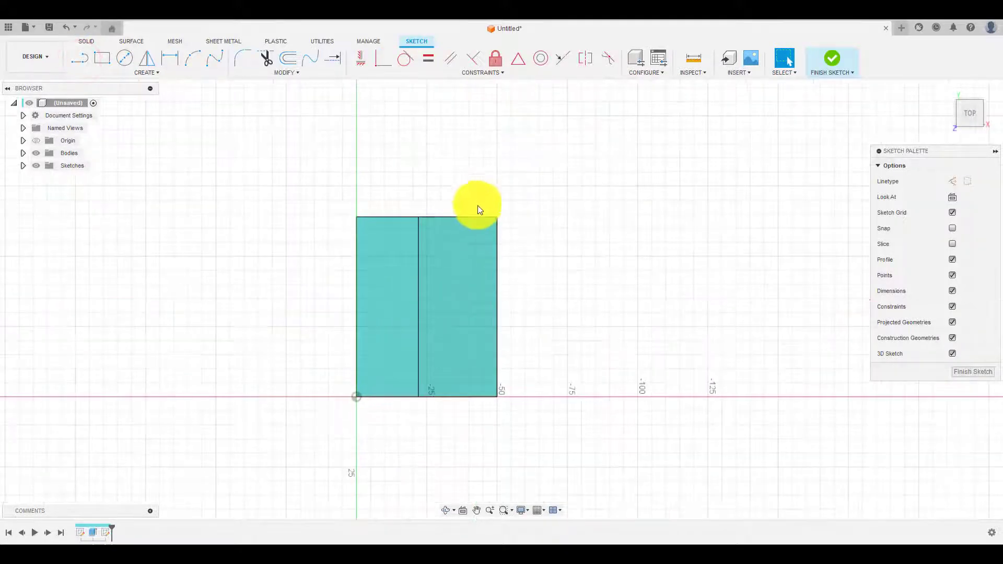
click(458, 408)
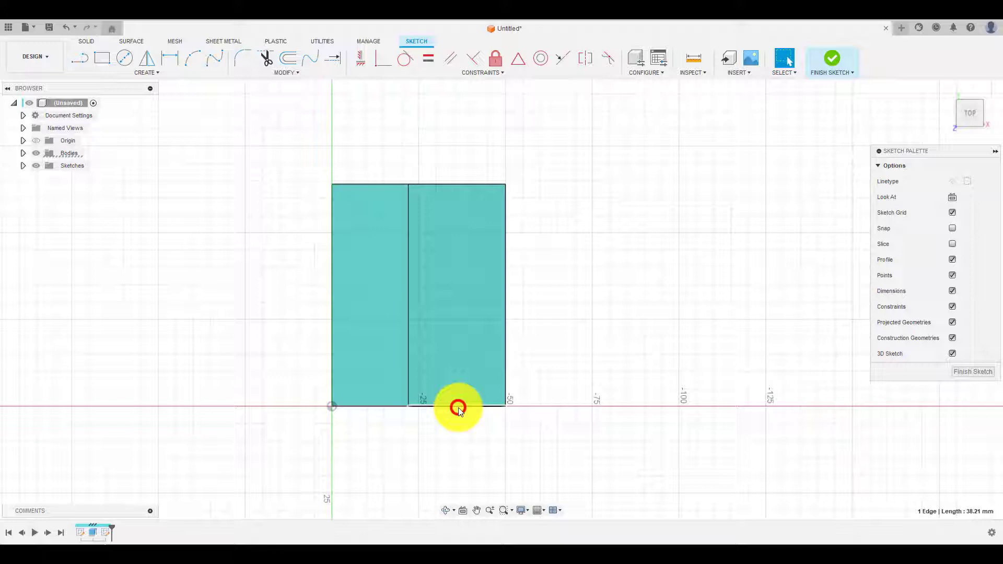
key(o)
key(Escape)
Step: Project the two opposite end edges of the sloped face into the sketch
key(p)
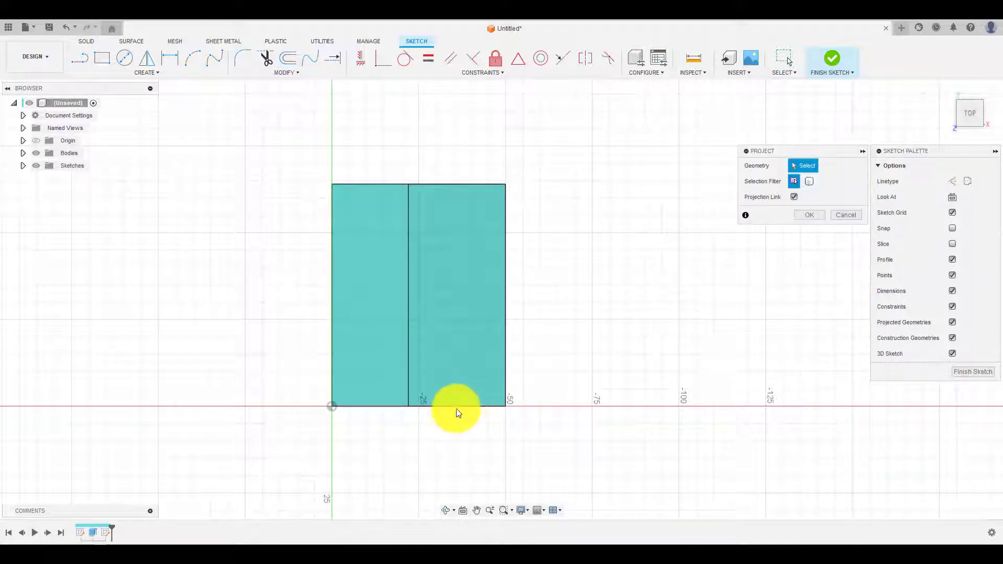
click(458, 405)
click(458, 185)
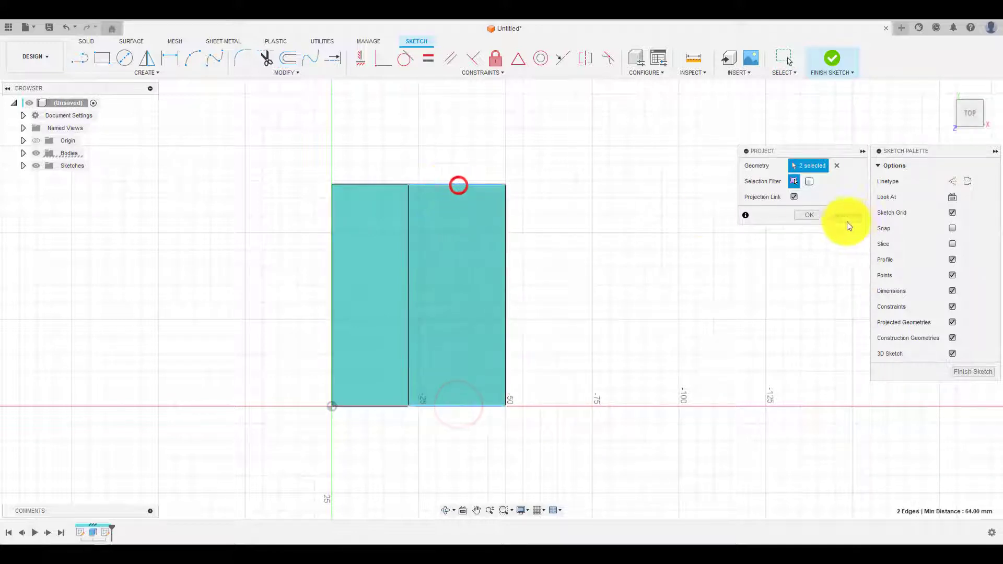
click(809, 216)
Step: Offset the projected edge on the X axis 10 mm inward
click(466, 405)
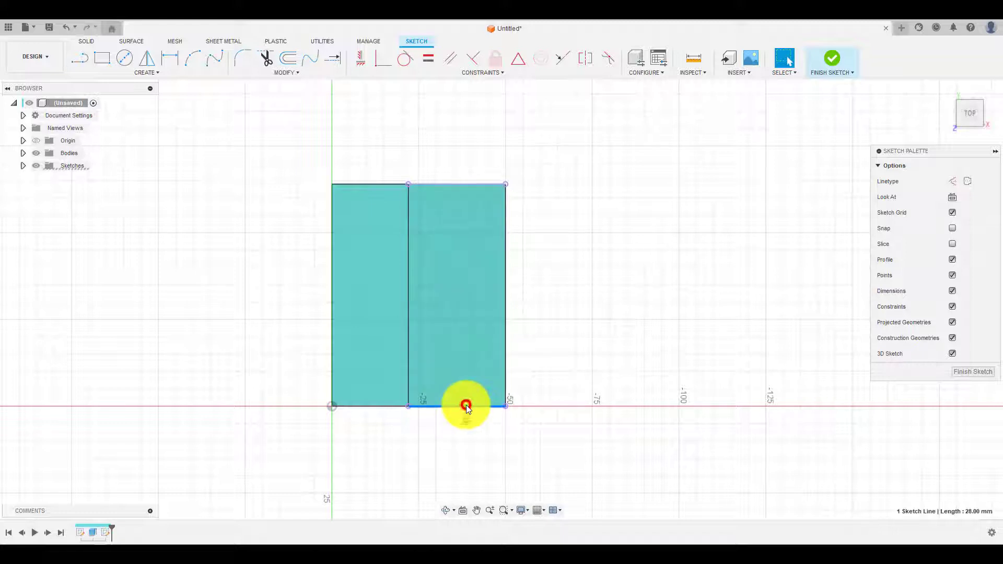
text(o)
text(10)
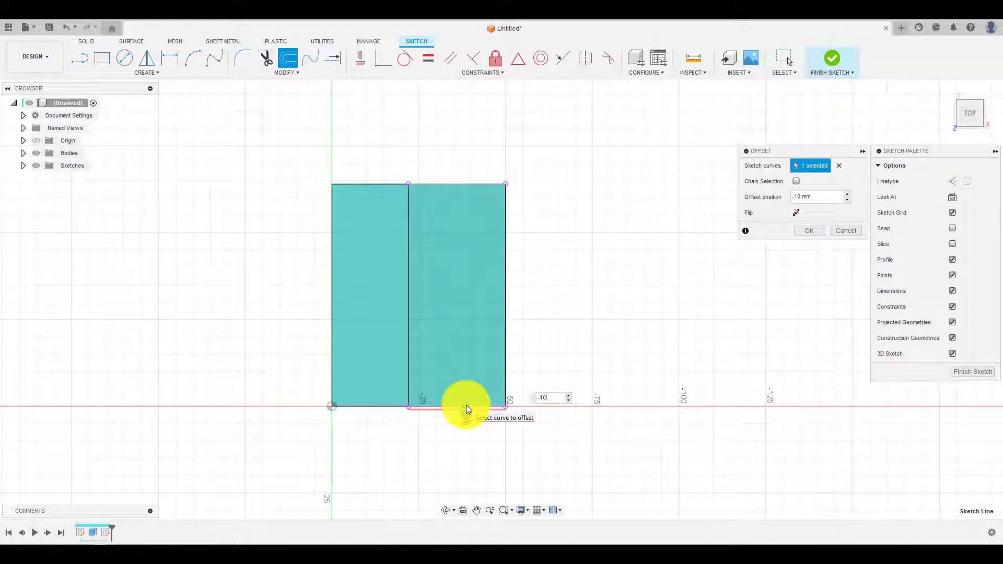
key(Return)
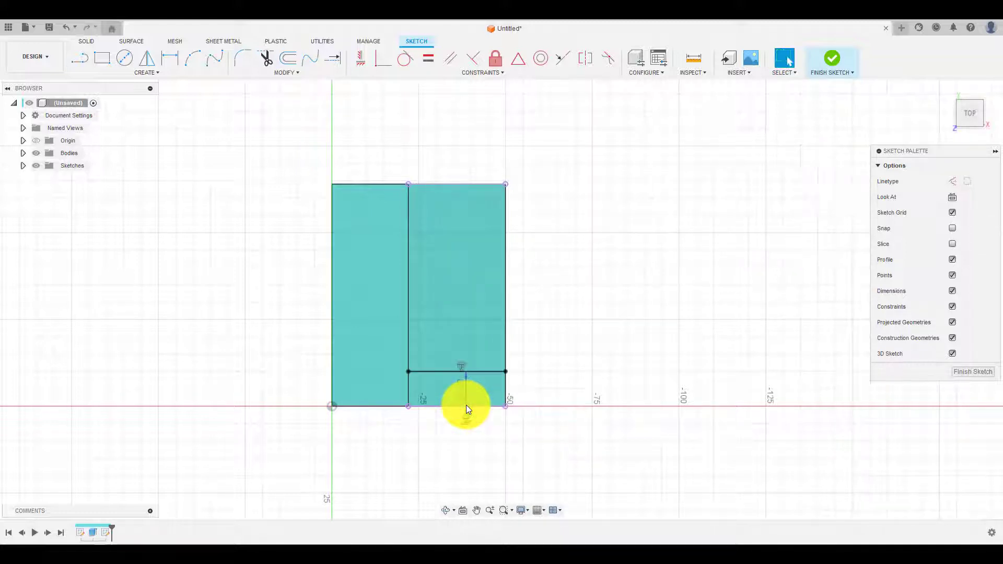
Step: Offset the opposite projected edge 10 mm inward as well
click(469, 186)
key(o)
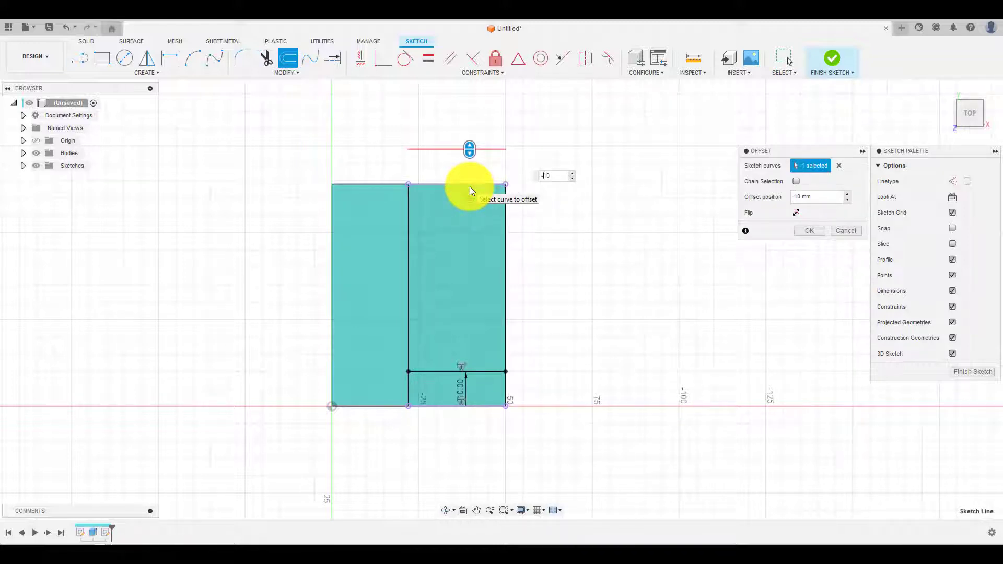
key(BackSpace)
key(Return)
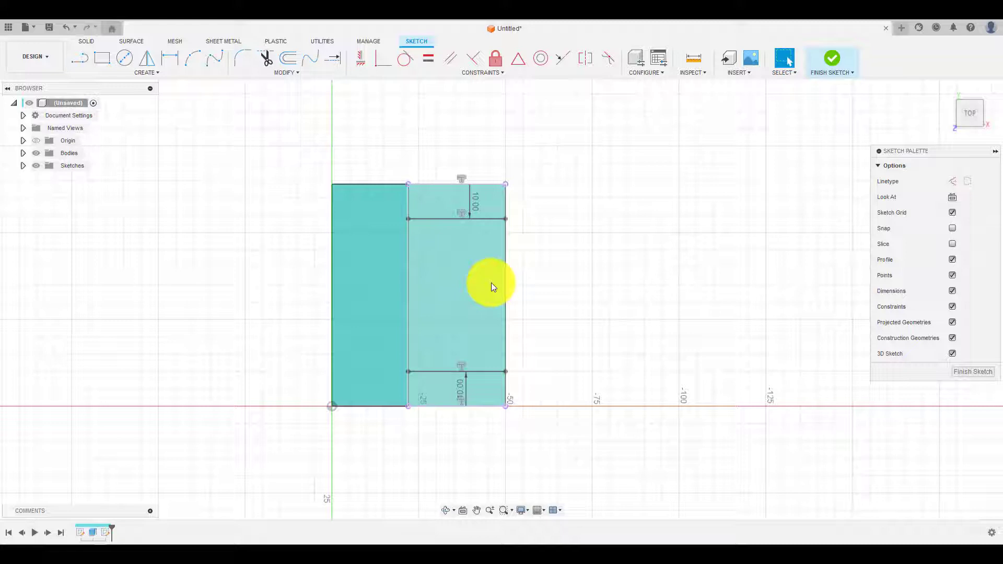
Step: Connect the outer ends of the two offset lines with a line along the body's outer edge
key(l)
click(505, 219)
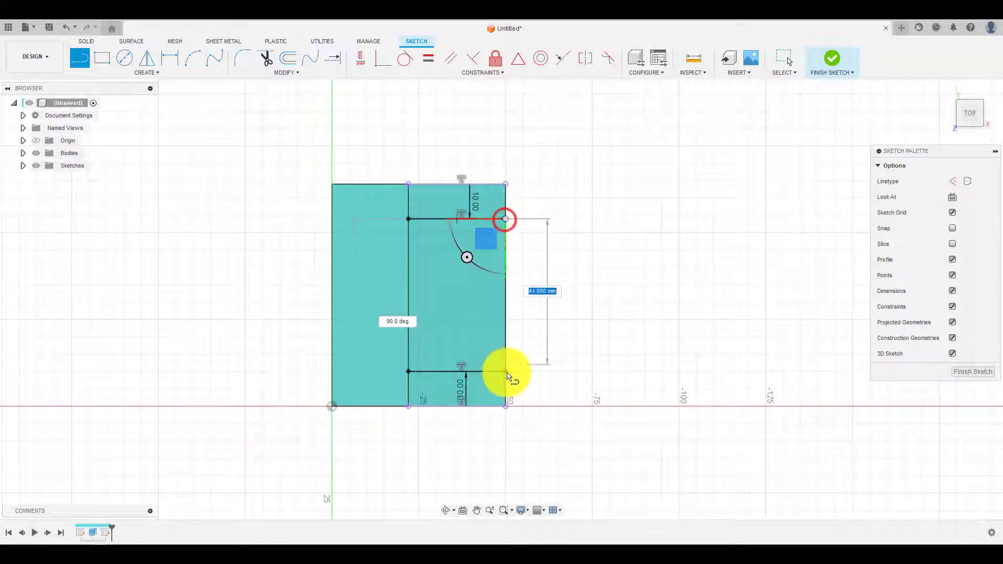
key(Escape)
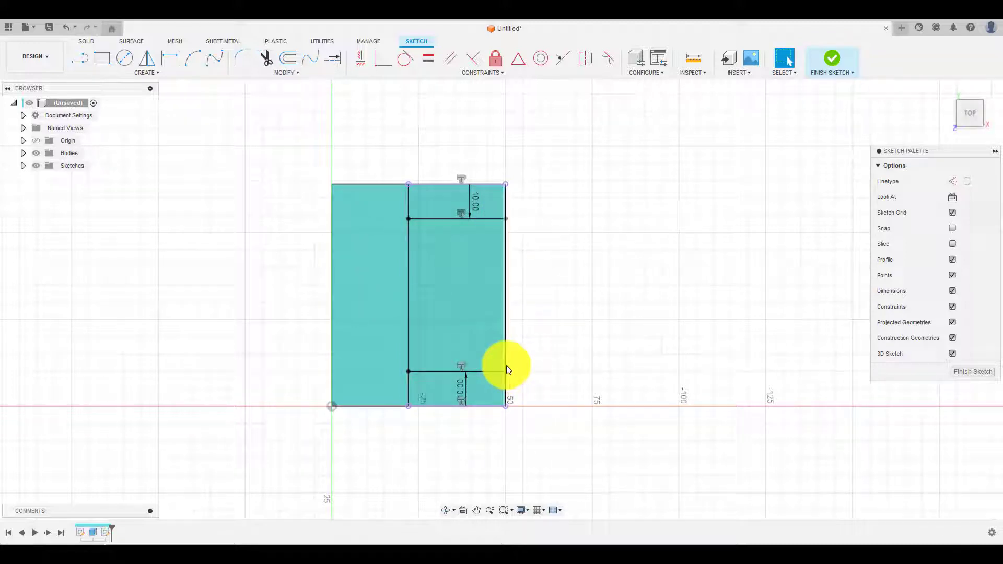
Step: Close the rectangular profile with lines joining the outer ends and the inner ends of the two offset lines
key(l)
click(504, 374)
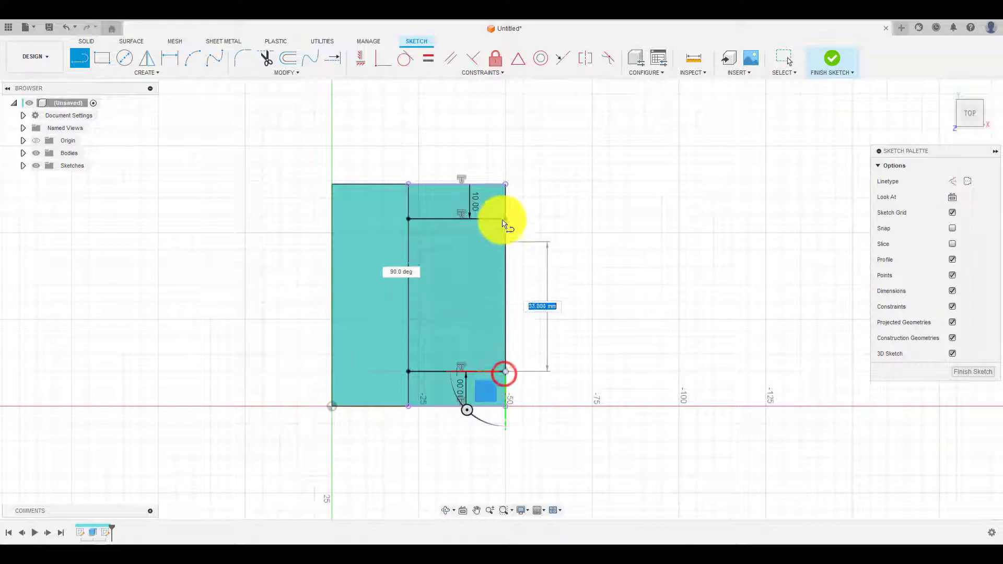
click(504, 216)
key(Escape)
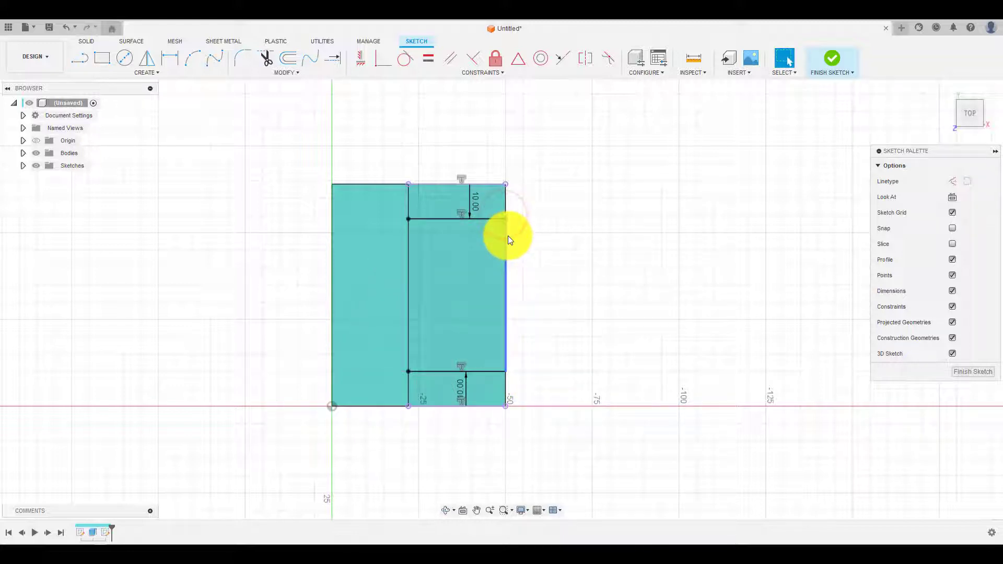
key(l)
click(505, 220)
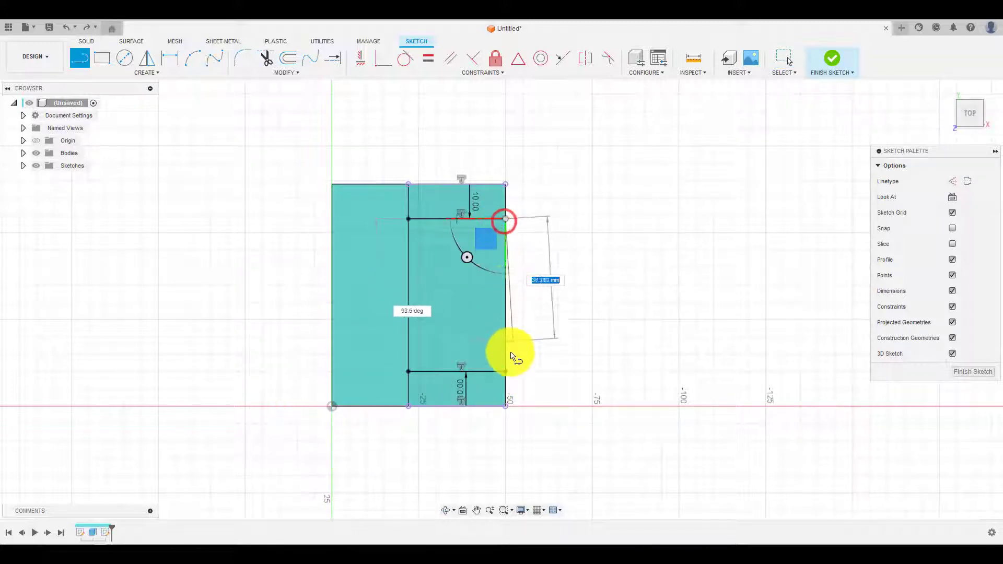
click(505, 371)
key(Escape)
key(l)
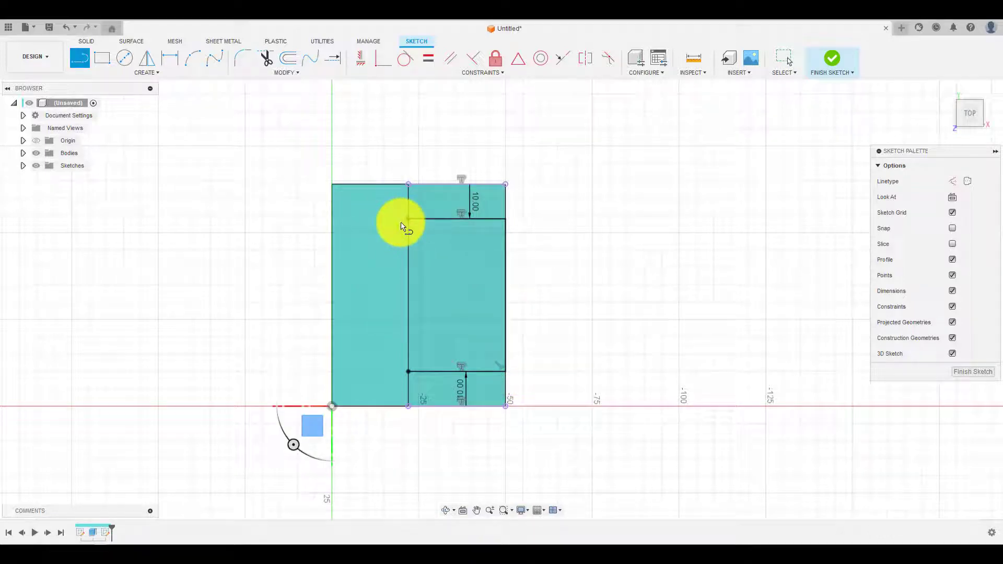
click(408, 219)
click(407, 371)
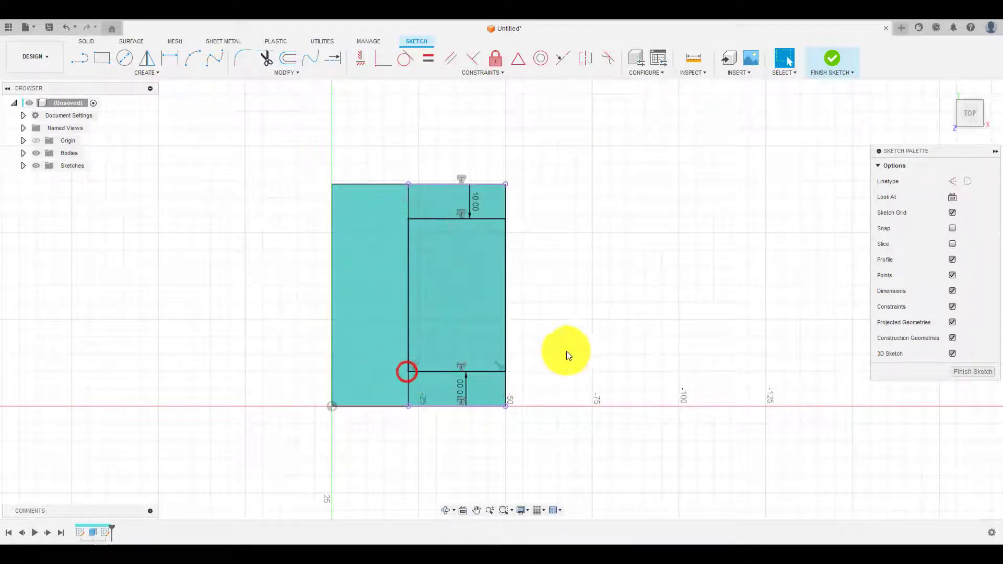
Step: Extrude the closed rectangular profile by -26 mm to cut a pocket into the sloped face
key(e)
click(425, 215)
text(-28)
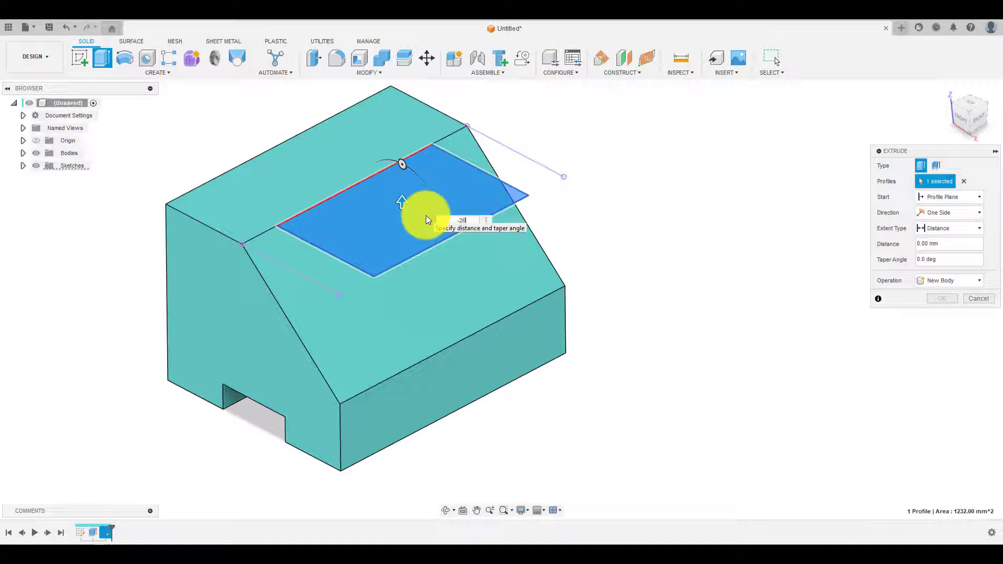
key(Return)
Step: Start a new sketch on the pocket's horizontal floor face
scroll(528, 318, down, 3)
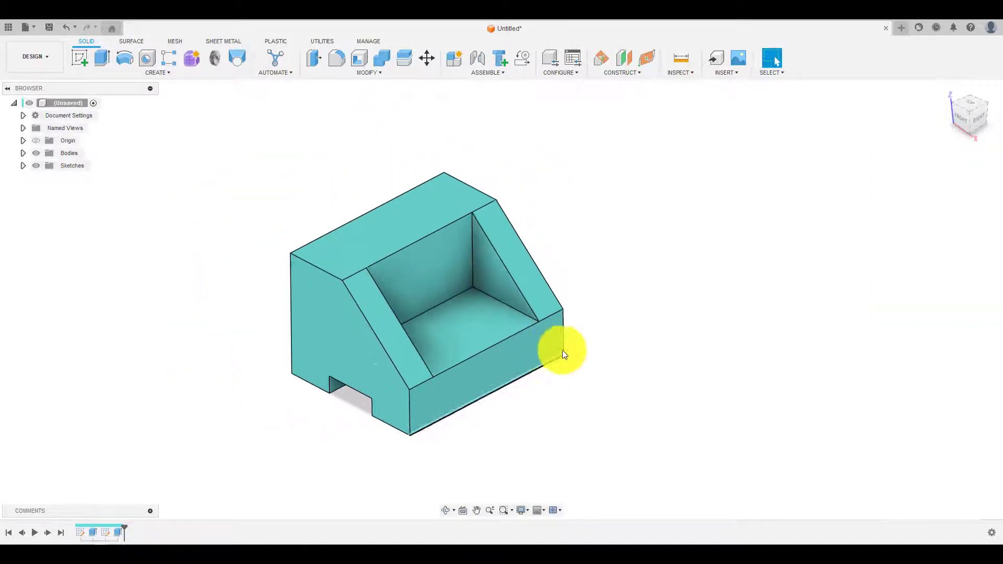
mouse_move(614, 259)
shift+middle_down()
mouse_move(571, 235)
mouse_move(586, 252)
mouse_move(578, 253)
mouse_move(618, 267)
mouse_move(596, 259)
shift+middle_up()
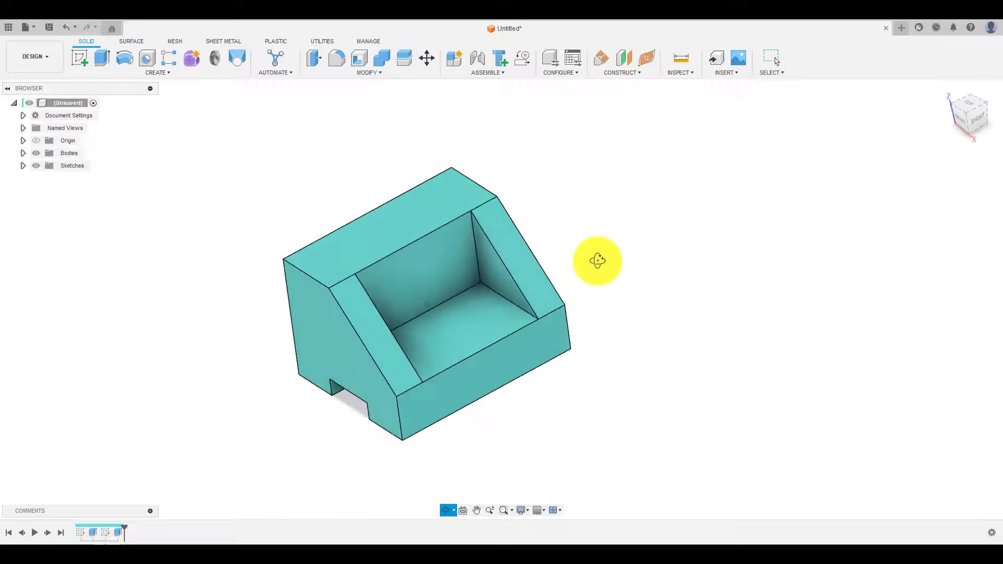
click(632, 262)
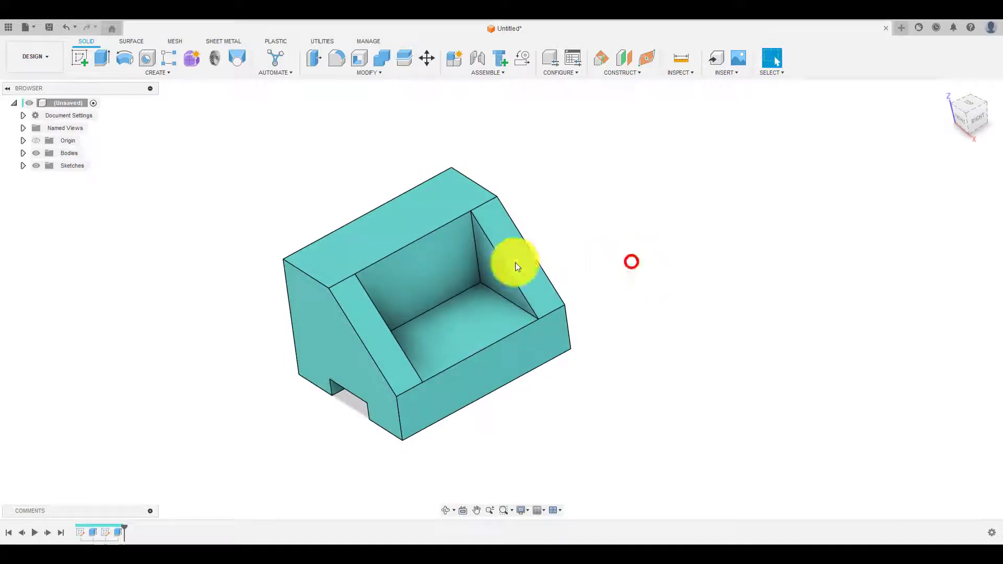
click(455, 271)
click(641, 256)
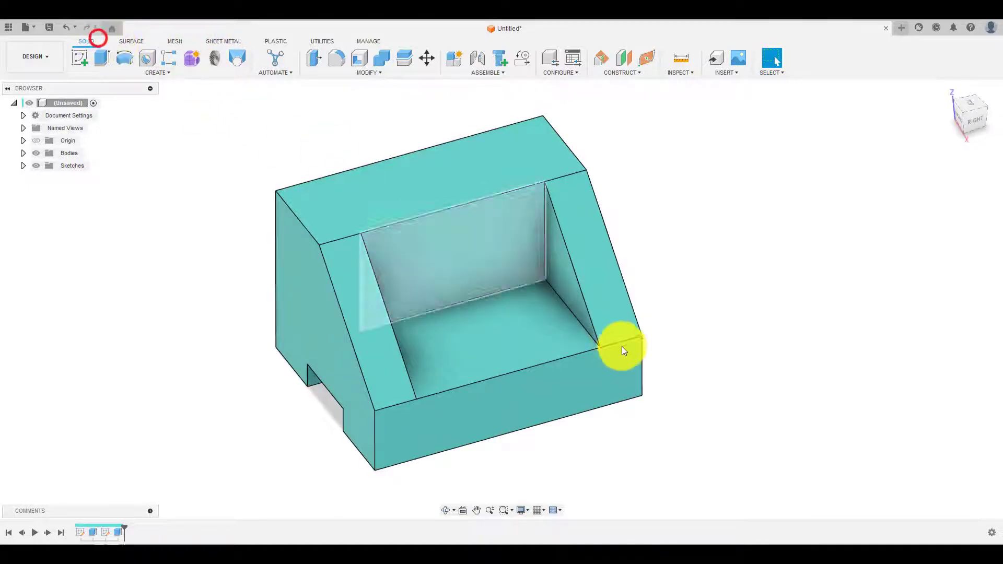
click(503, 345)
click(86, 59)
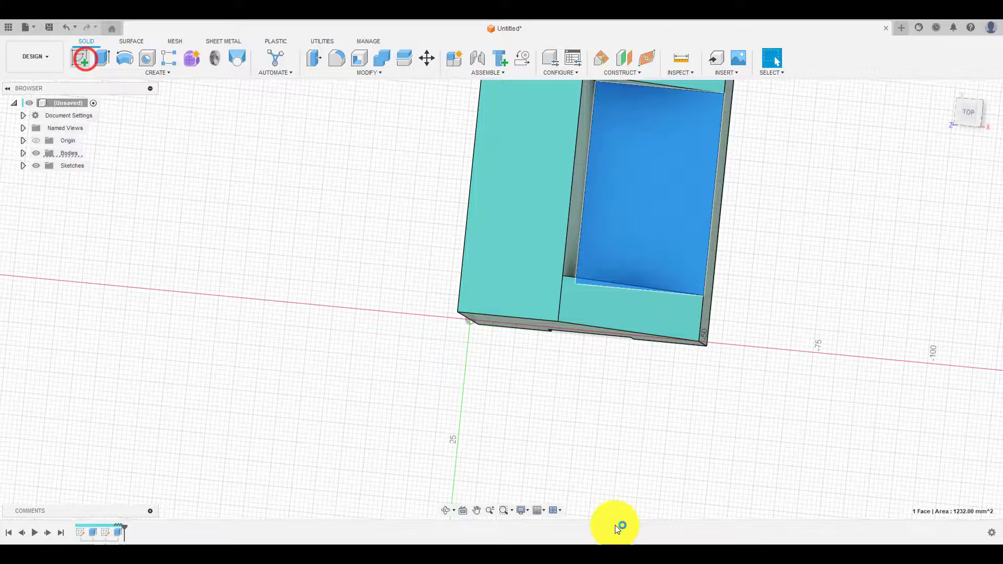
Step: Draw a 14 mm line along the pocket floor's outer edge, starting at the corner farther from the origin
scroll(606, 261, up, 4)
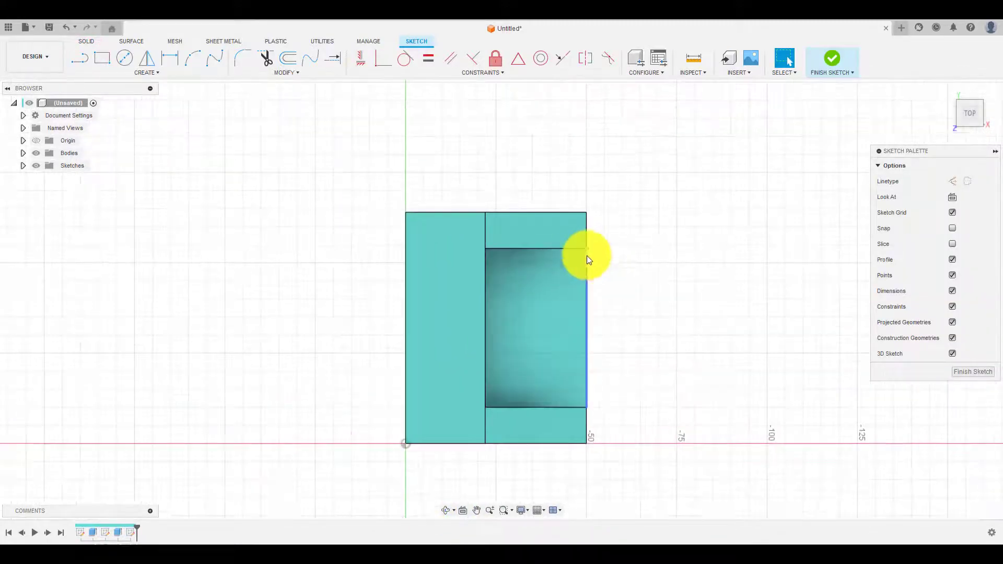
key(l)
drag(585, 246, 586, 293)
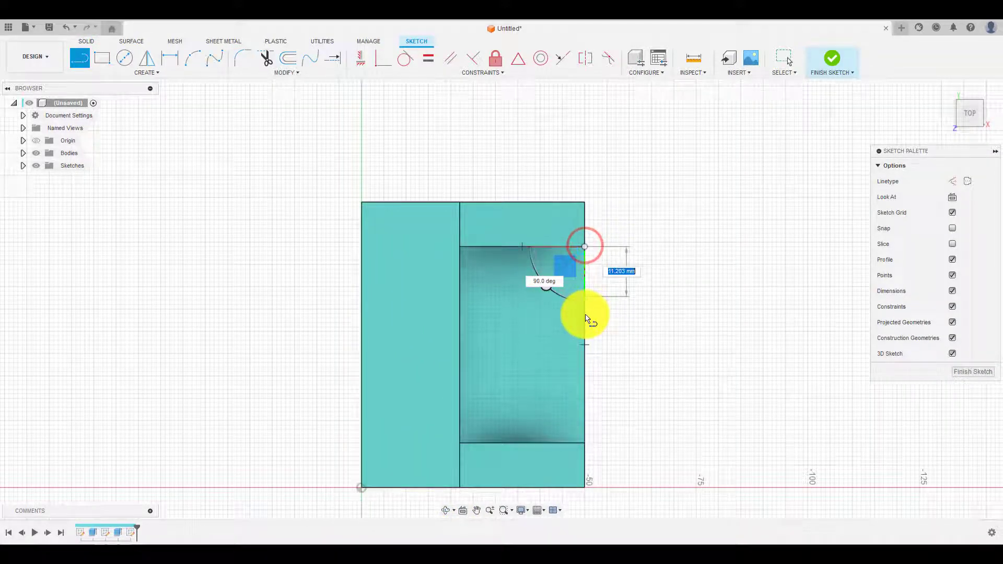
text(1)
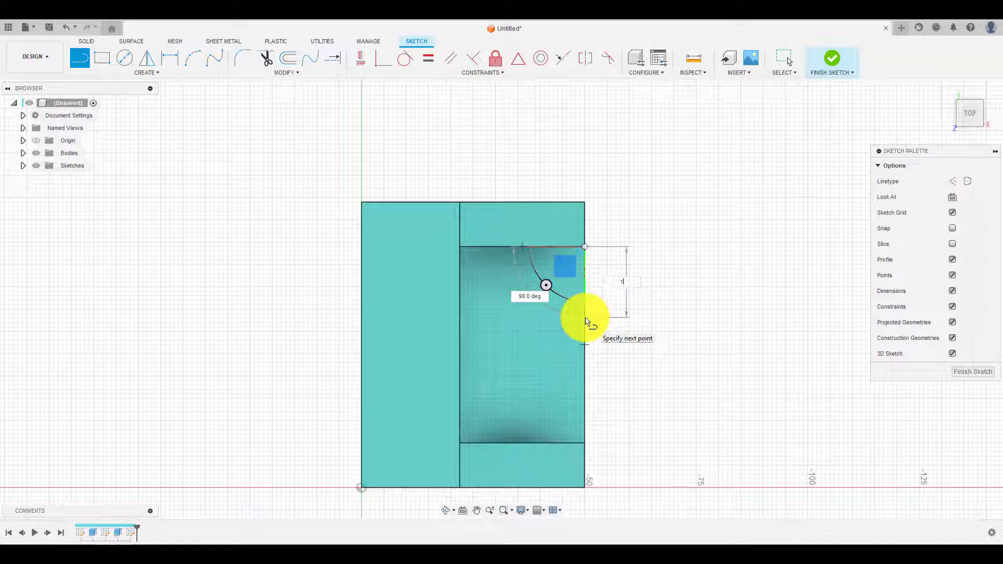
text(4)
key(Return)
key(Escape)
scroll(591, 316, up, 1)
scroll(587, 328, down, 1)
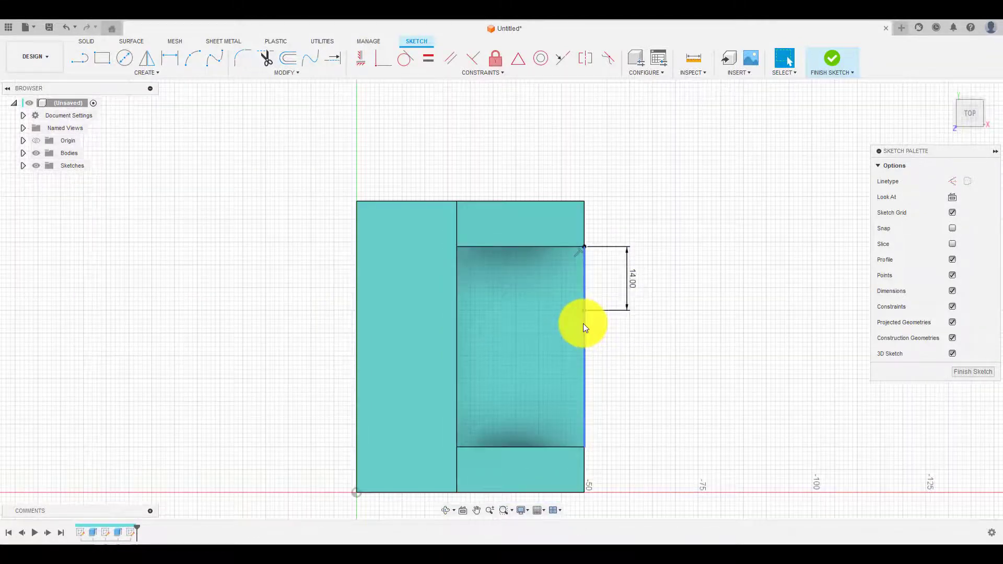
Step: Draw a 12 mm line along the same outer edge, starting at the corner nearer the origin
key(l)
click(584, 447)
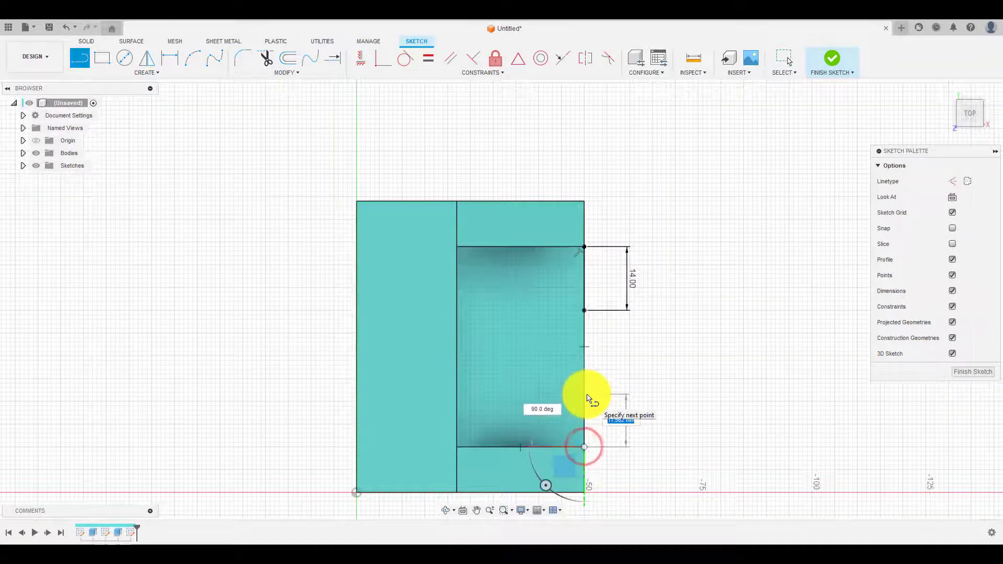
text(12)
key(Return)
key(Escape)
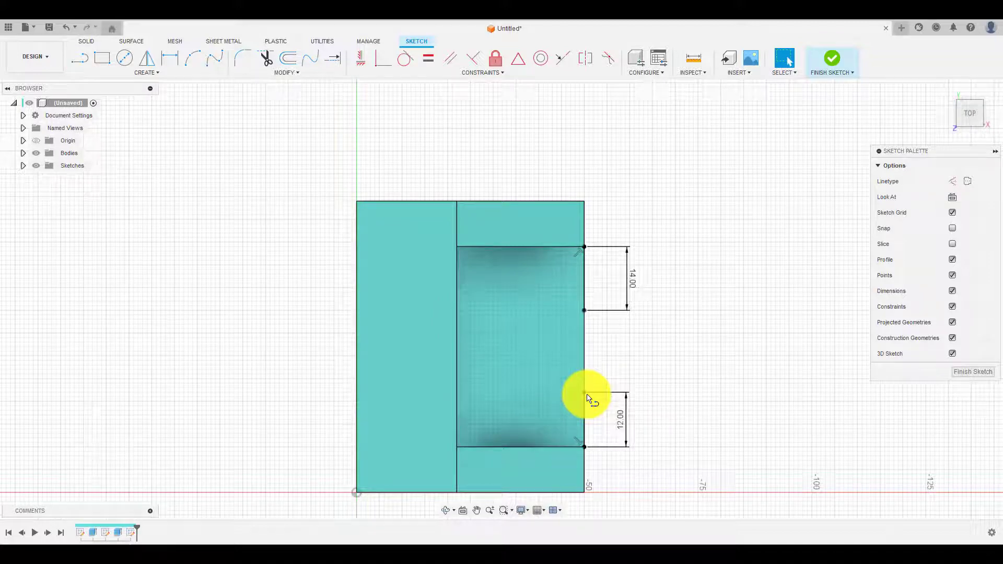
Step: Offset the pocket floor's end edge beside the 14 mm line 22 mm inward
scroll(600, 369, up, 3)
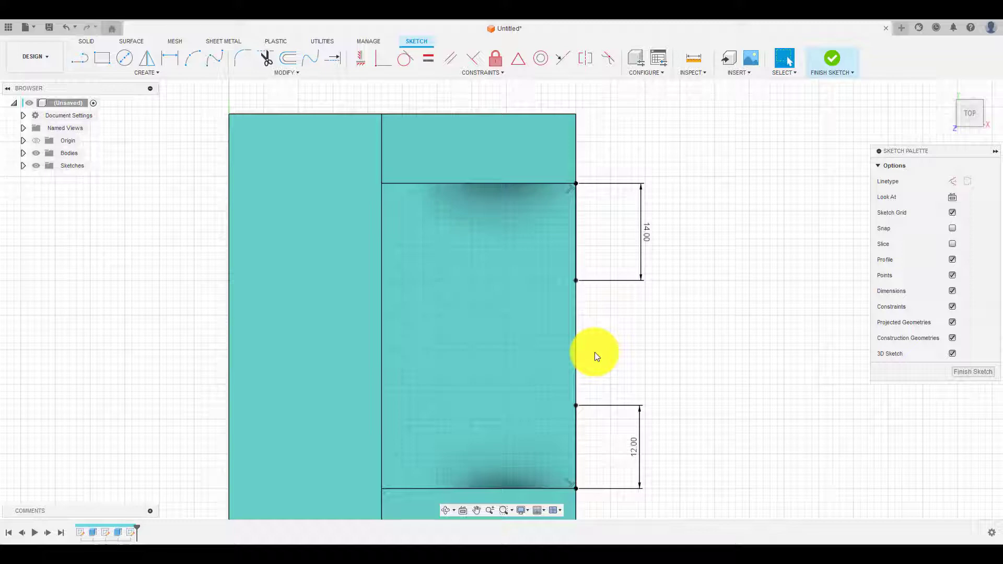
click(500, 183)
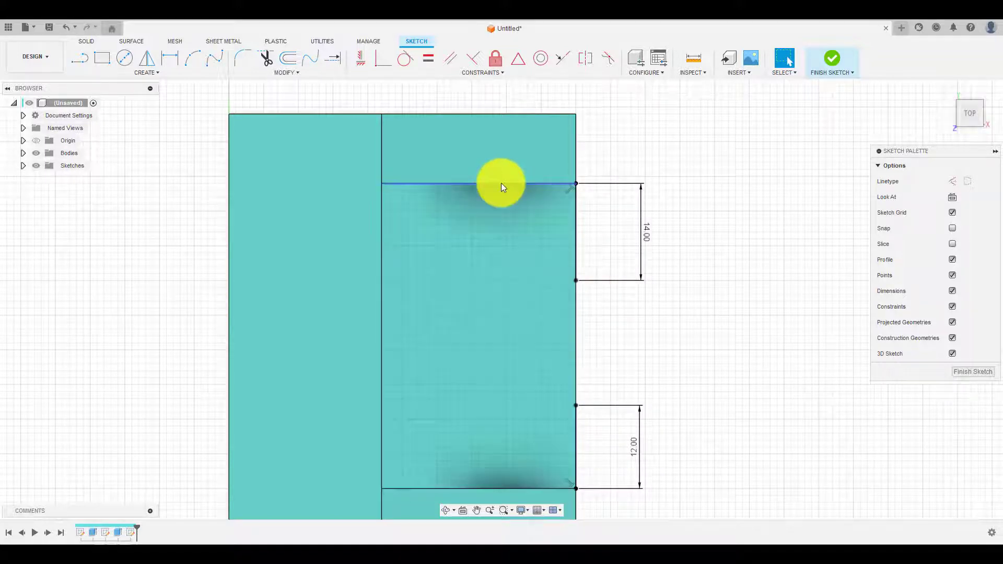
key(o)
drag(502, 180, 503, 287)
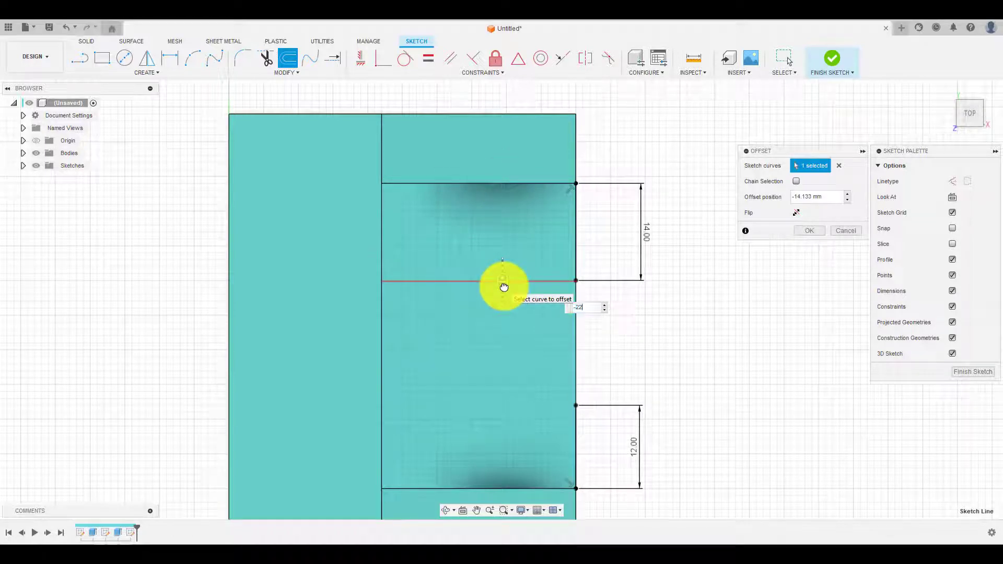
text(-22)
key(Return)
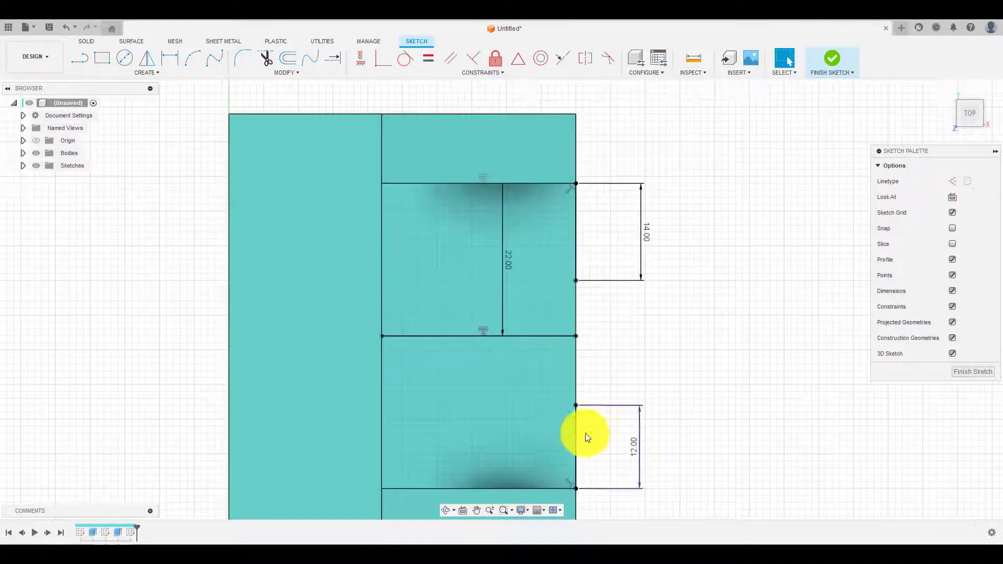
Step: Offset the pocket floor's outer edge 10 mm toward the back wall
click(575, 379)
text(o)
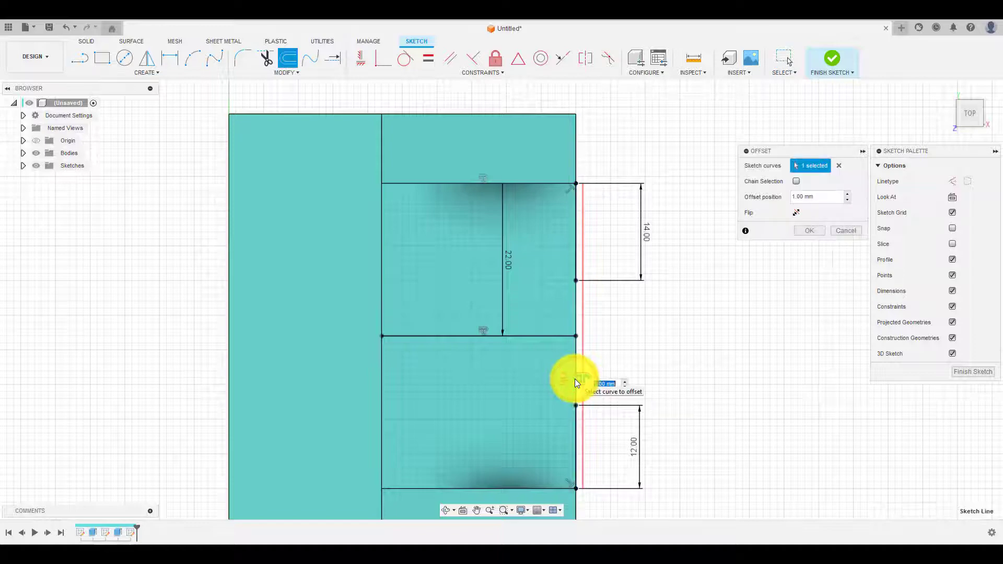
text(-10)
key(Return)
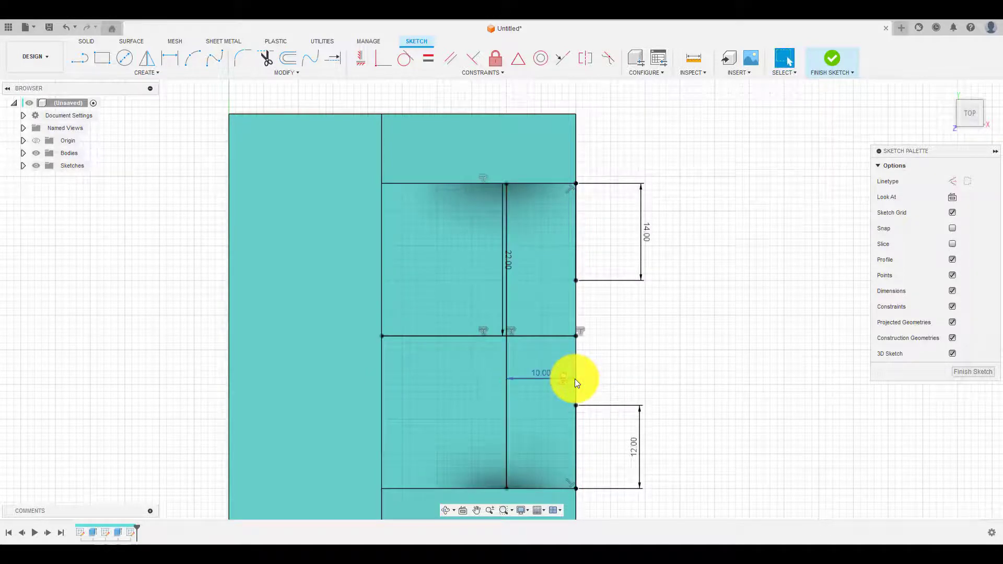
Step: Draw a V notch with lines from the inner ends of the 14 mm and 12 mm lines to the offset lines' intersection
scroll(578, 339, up, 1)
key(l)
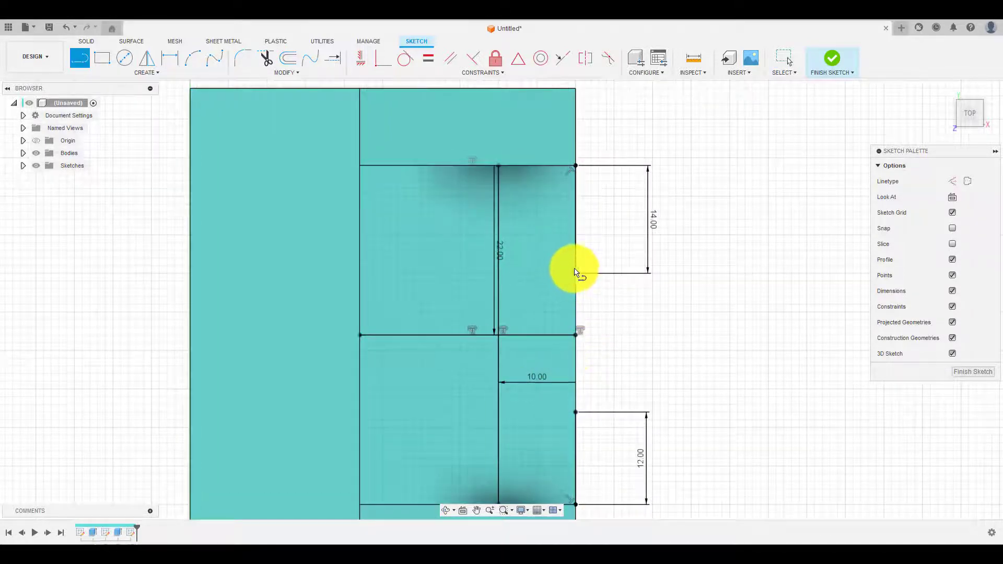
click(576, 272)
click(498, 335)
key(Escape)
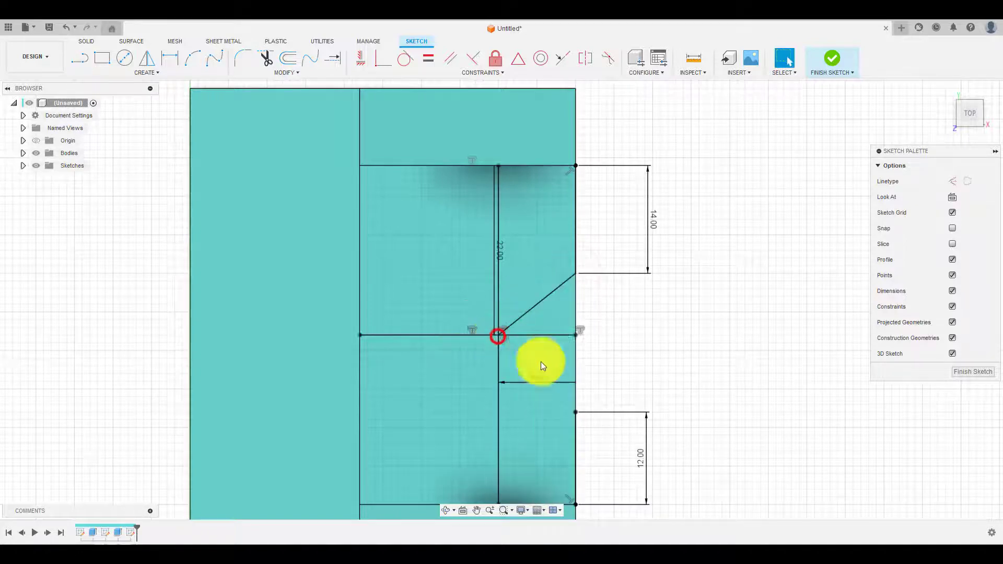
key(l)
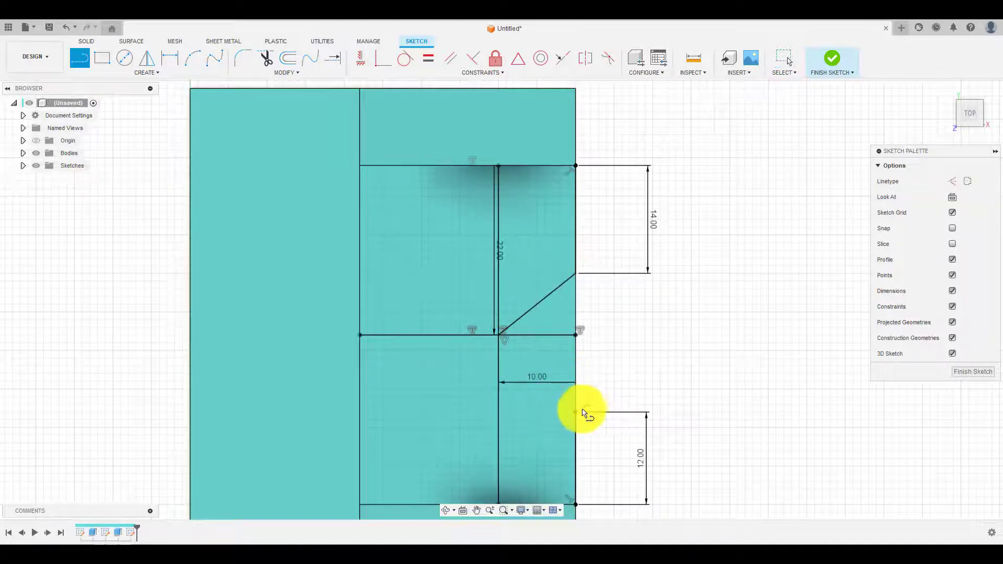
click(576, 412)
click(497, 335)
key(Escape)
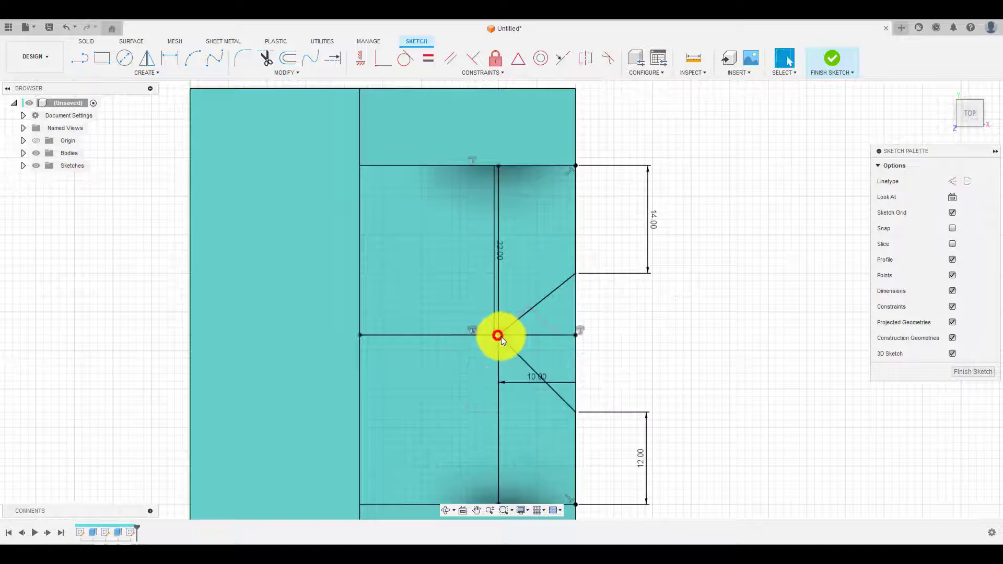
Step: Convert the two crossing offset lines to construction lines
click(472, 335)
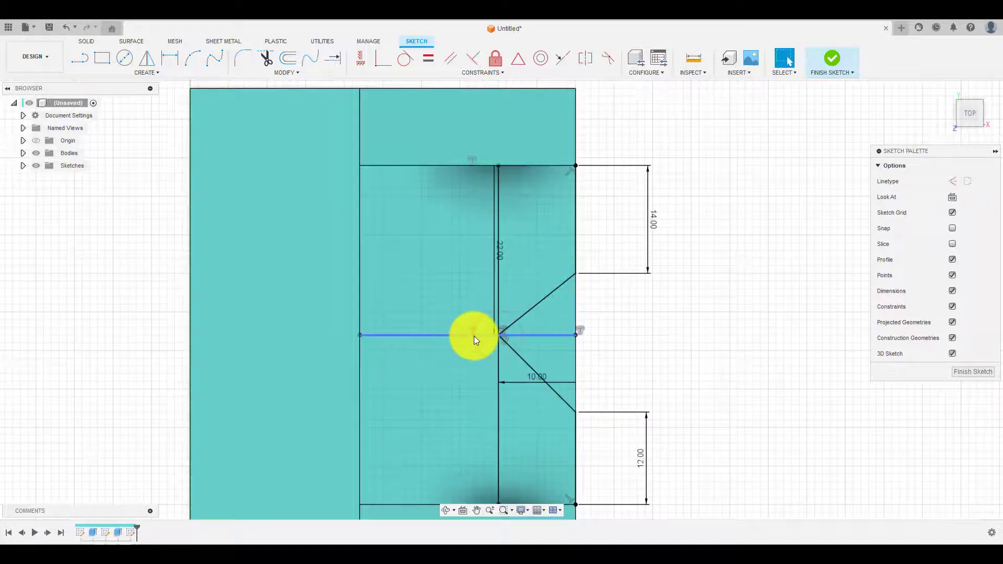
click(499, 376)
click(954, 182)
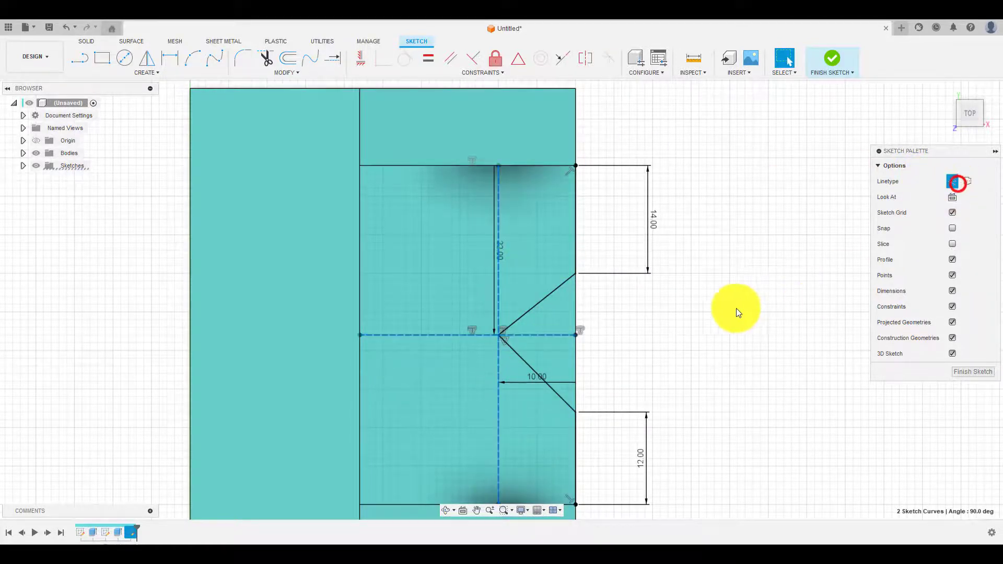
Step: Extrude the triangular V profile down through the body to cut the notch, and return to the home view
shift+middle_drag(716, 312, 662, 336)
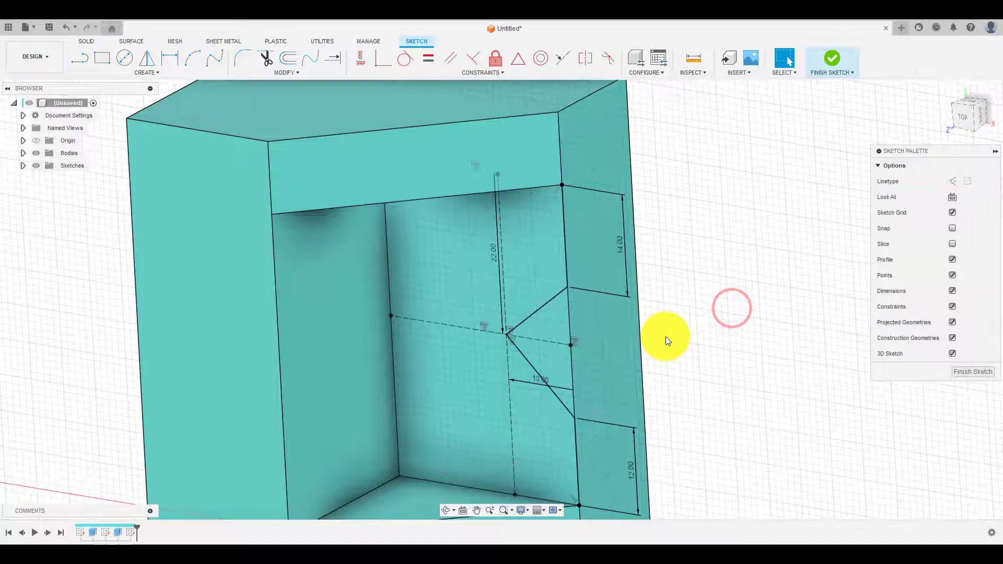
key(e)
click(560, 356)
drag(537, 347, 703, 296)
key(Return)
shift+middle_drag(707, 327, 948, 129)
click(947, 90)
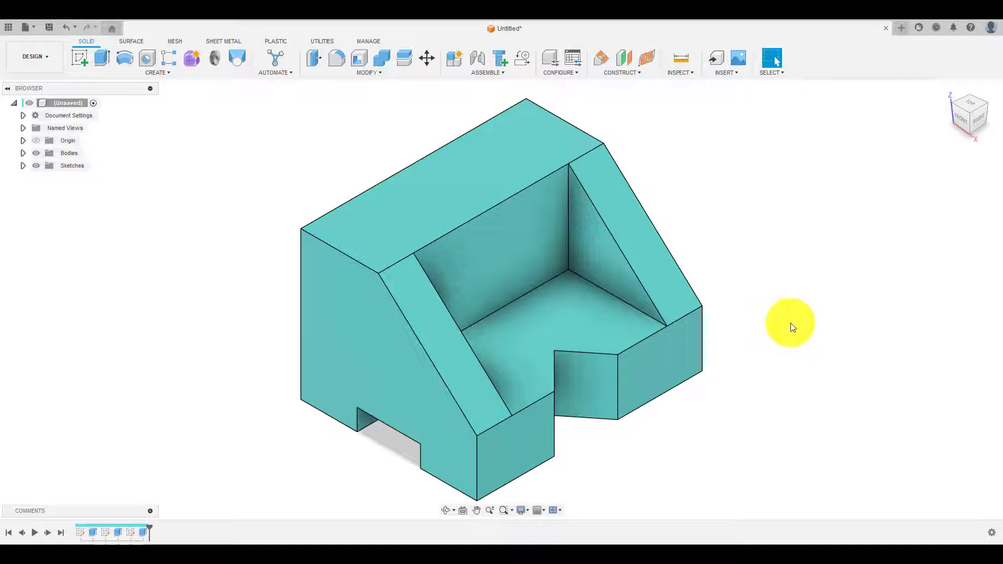
Step: Start a new sketch on the pocket's vertical back wall
mouse_move(802, 317)
shift+middle_down()
mouse_move(734, 298)
mouse_move(789, 320)
shift+middle_up()
click(537, 275)
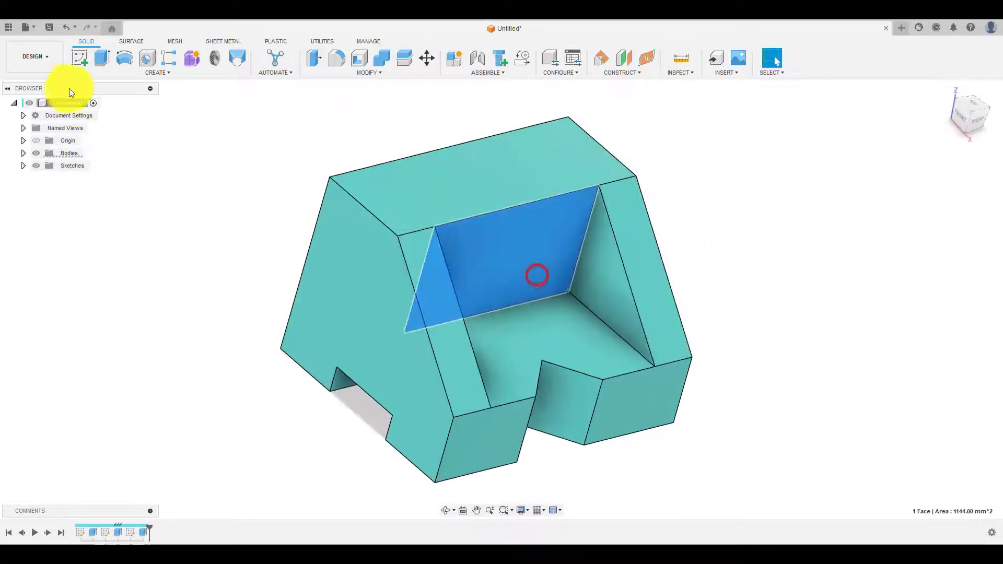
click(81, 56)
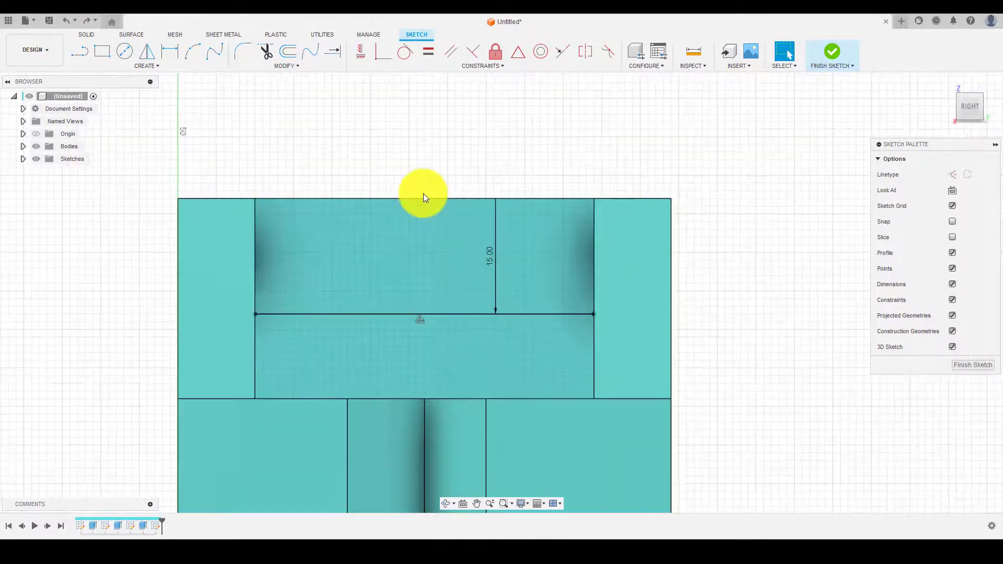
scroll(449, 199, down, 1)
scroll(514, 242, up, 1)
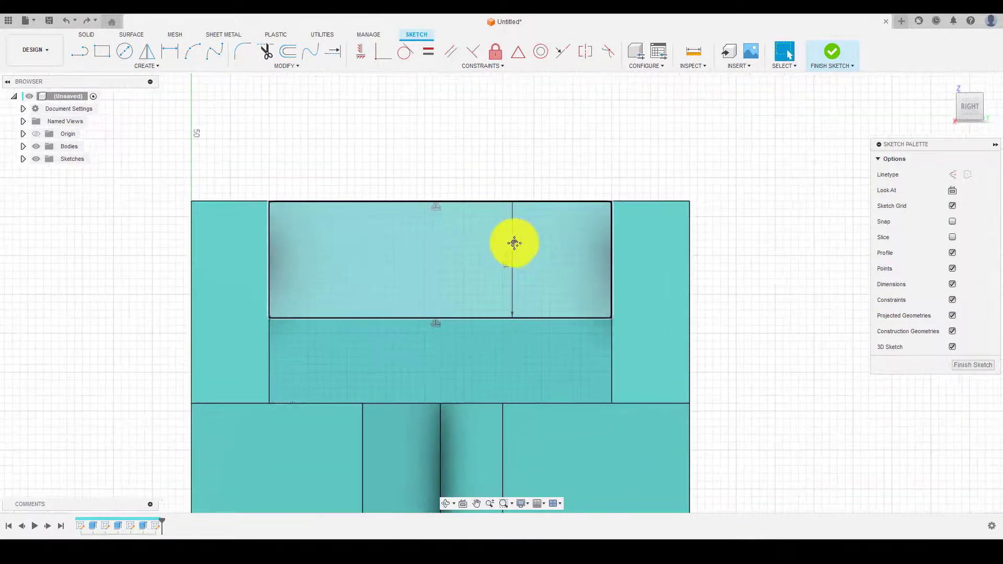
middle_drag(515, 243, 484, 242)
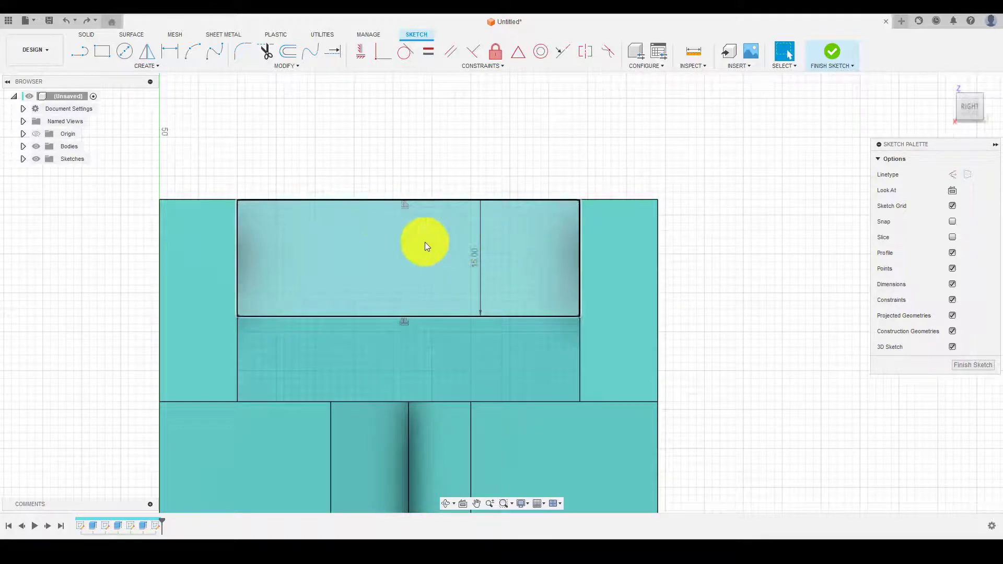
Step: Project the top edge of the left side wall into the back-wall sketch
key(l)
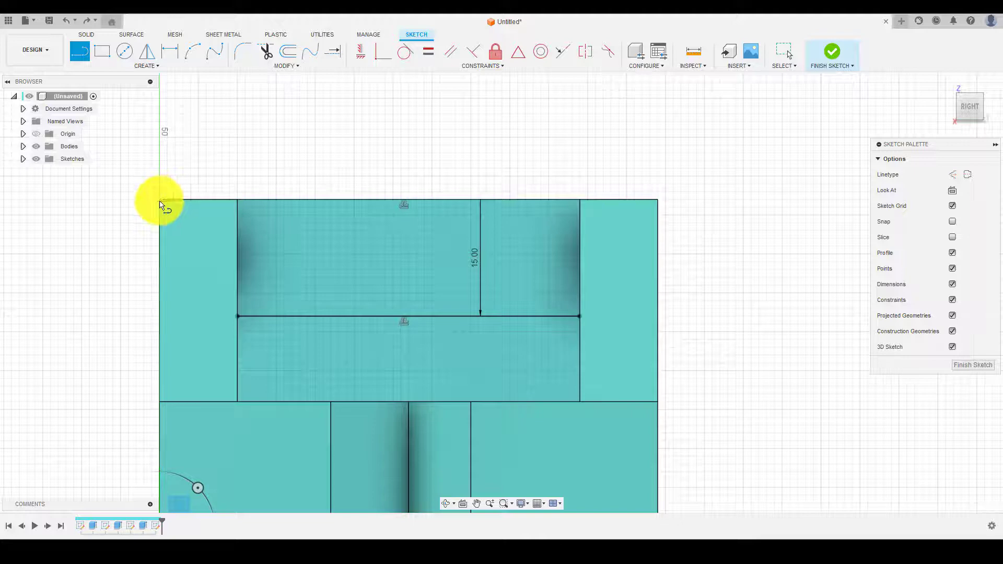
click(159, 201)
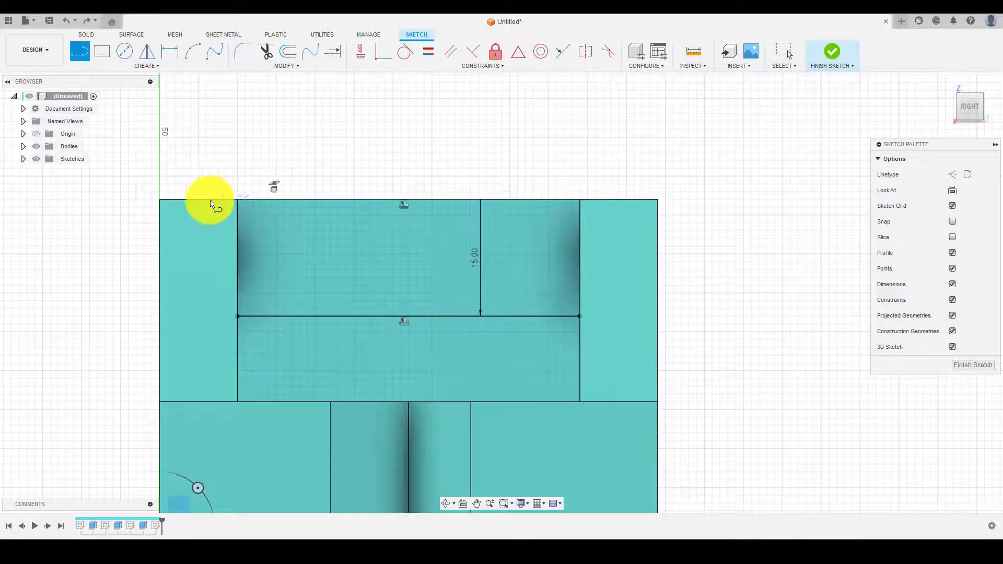
key(p)
click(193, 199)
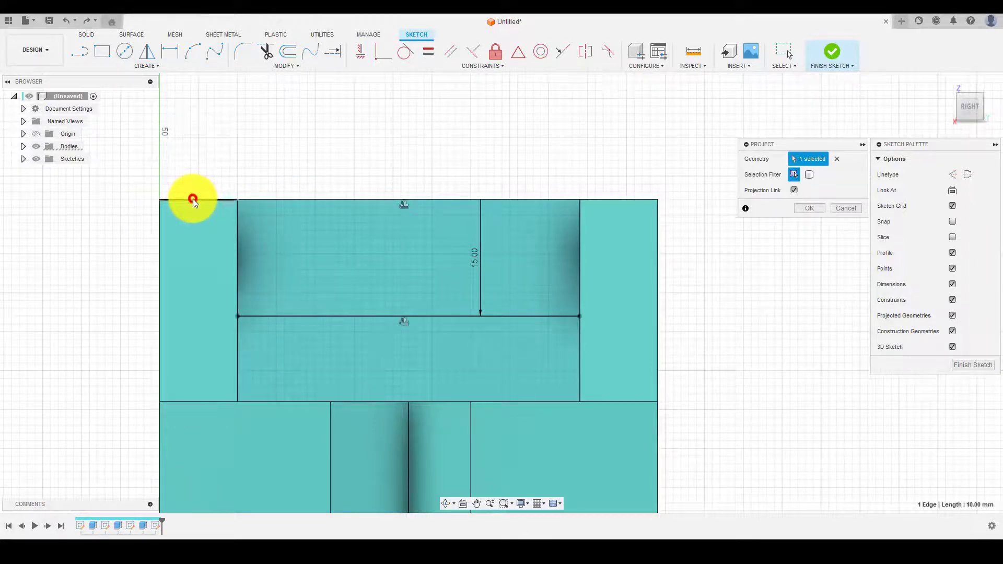
key(Return)
Step: Draw a 16 mm line along the top edge, starting from the block's outer left corner
key(l)
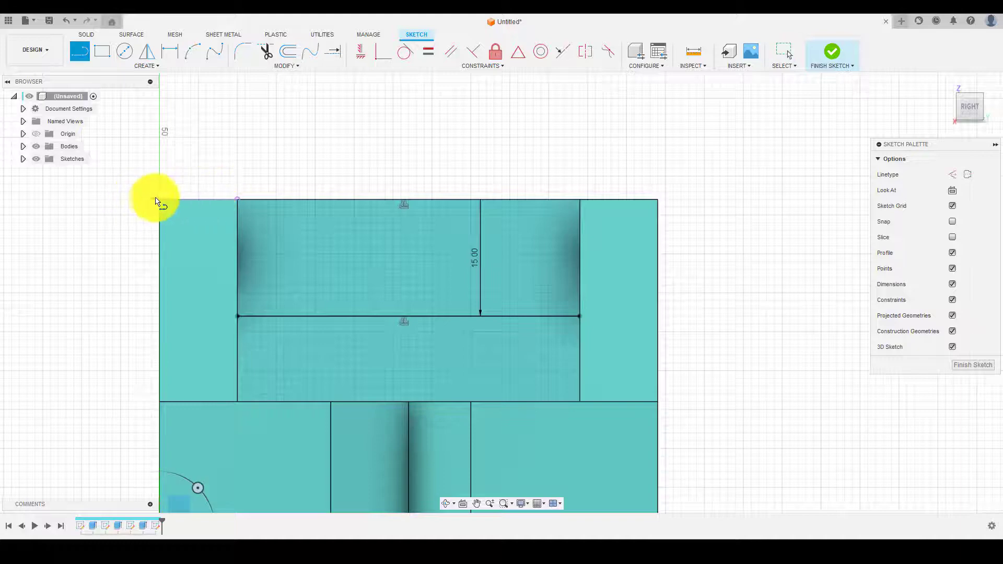
click(159, 200)
text(1)
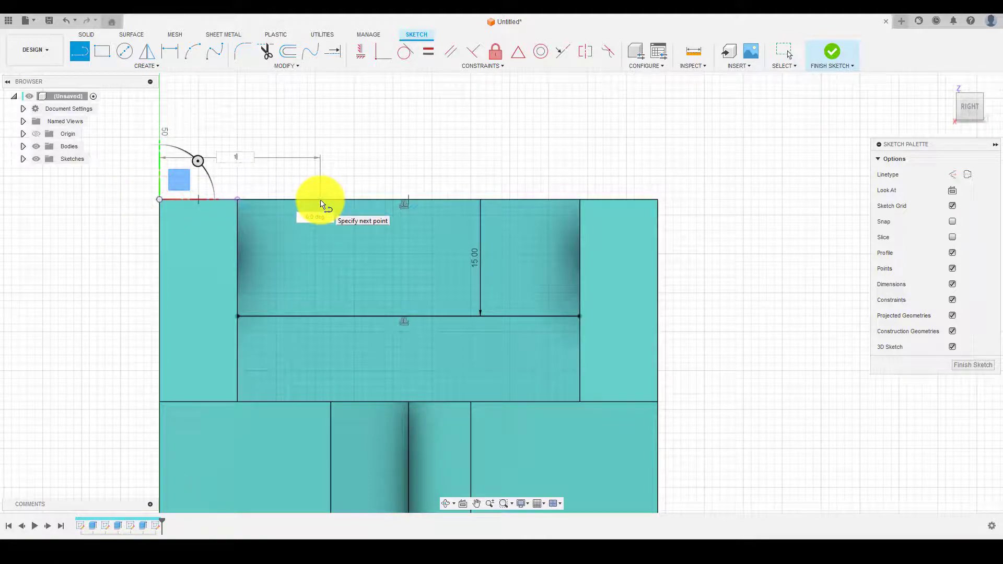
text(6)
key(Return)
key(Escape)
Step: Continue along the top edge with a second 16 mm line from the inner end of the first one
scroll(295, 190, up, 1)
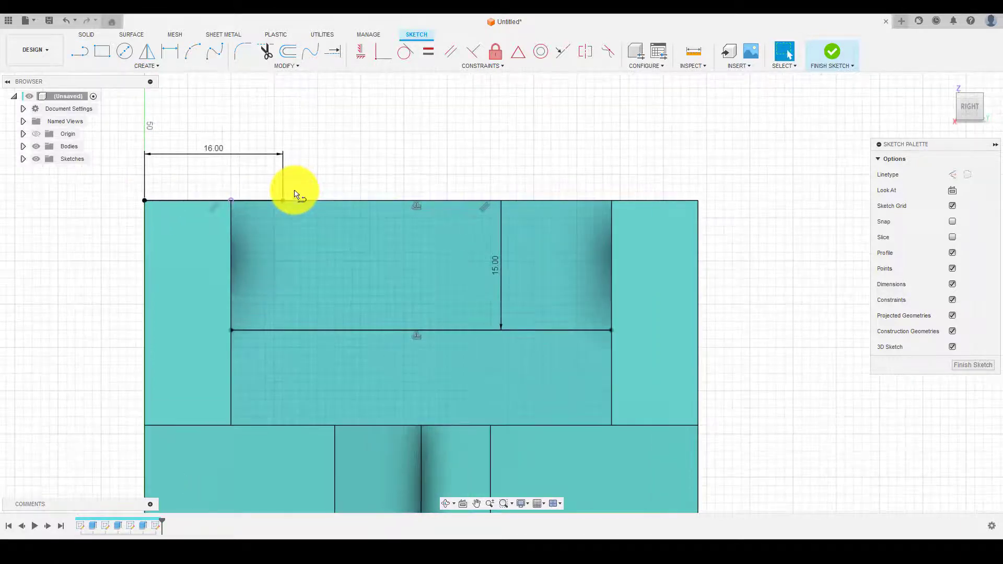
key(l)
click(282, 200)
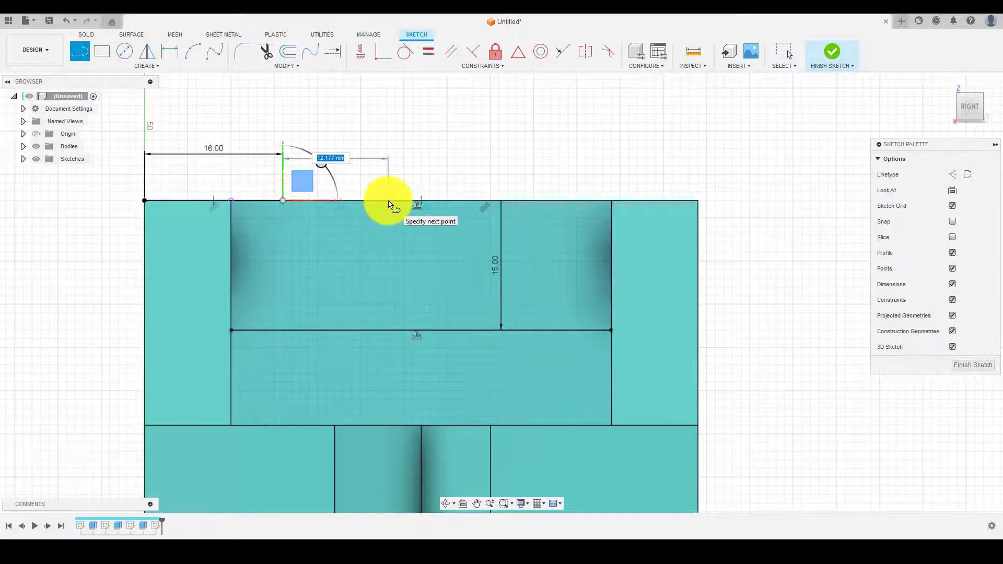
text(16)
key(Return)
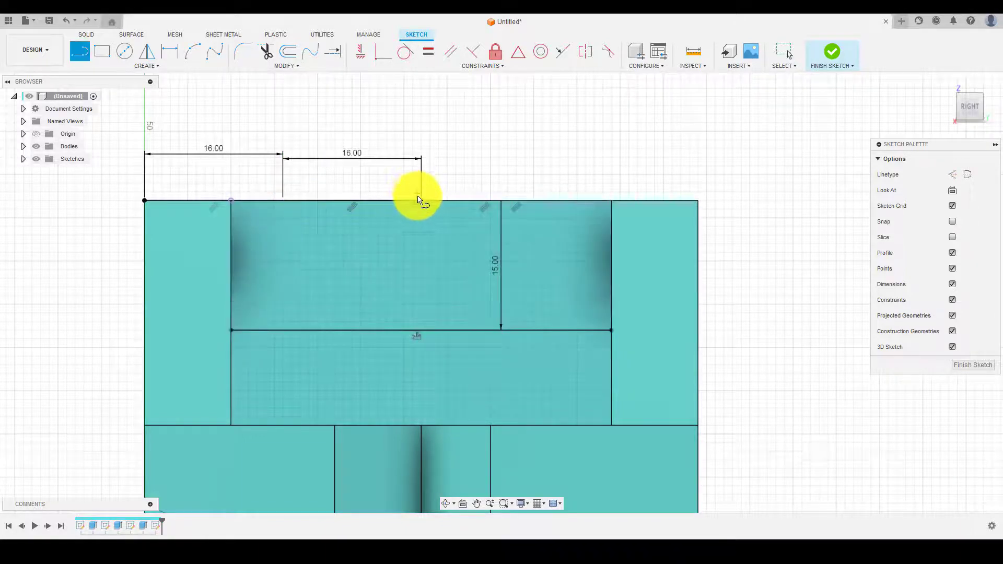
Step: Draw a vertical line from the end of the second 16 mm line down to the horizontal line 15 mm below the top edge
click(420, 202)
click(421, 329)
key(Escape)
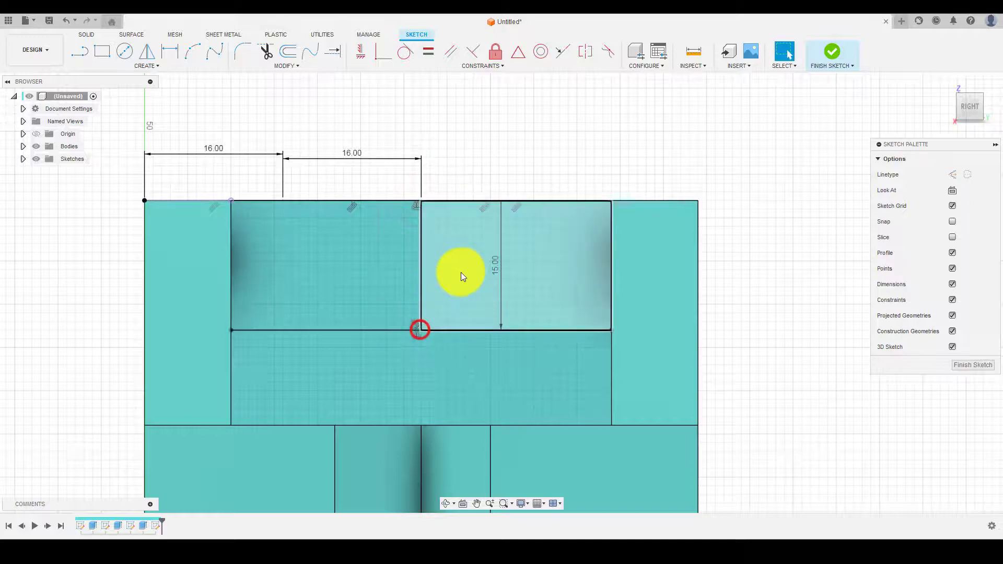
scroll(459, 272, down, 1)
scroll(444, 197, up, 1)
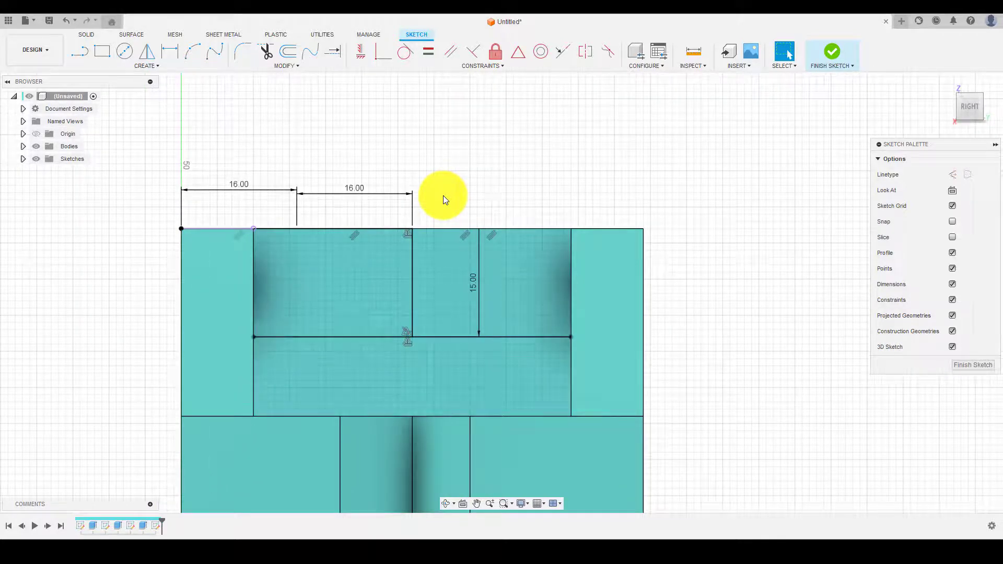
Step: Try a 16 mm line along the top edge starting from the pocket's upper right corner
key(l)
click(571, 229)
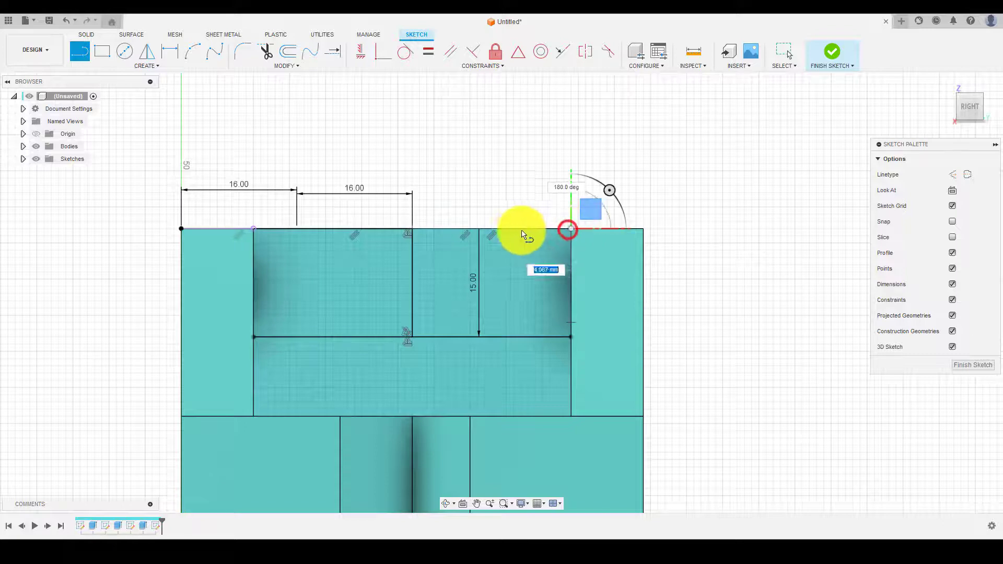
text(16)
key(Return)
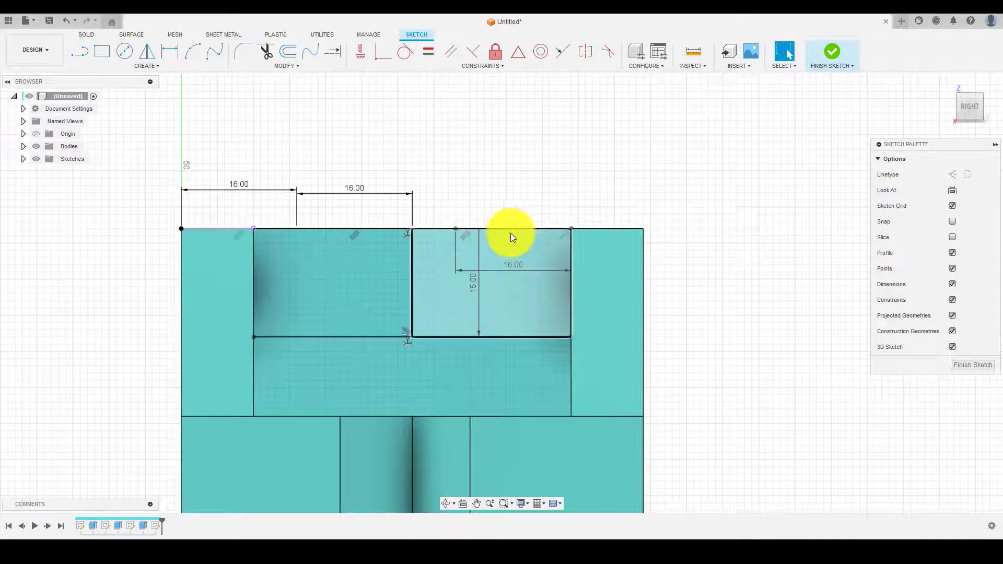
key(Escape)
click(525, 228)
key(Escape)
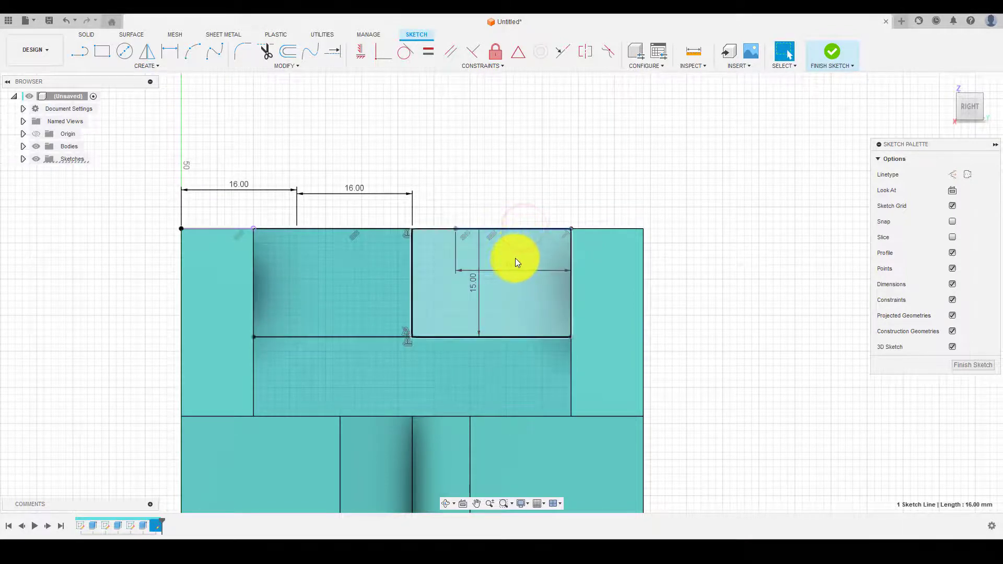
double_click(515, 268)
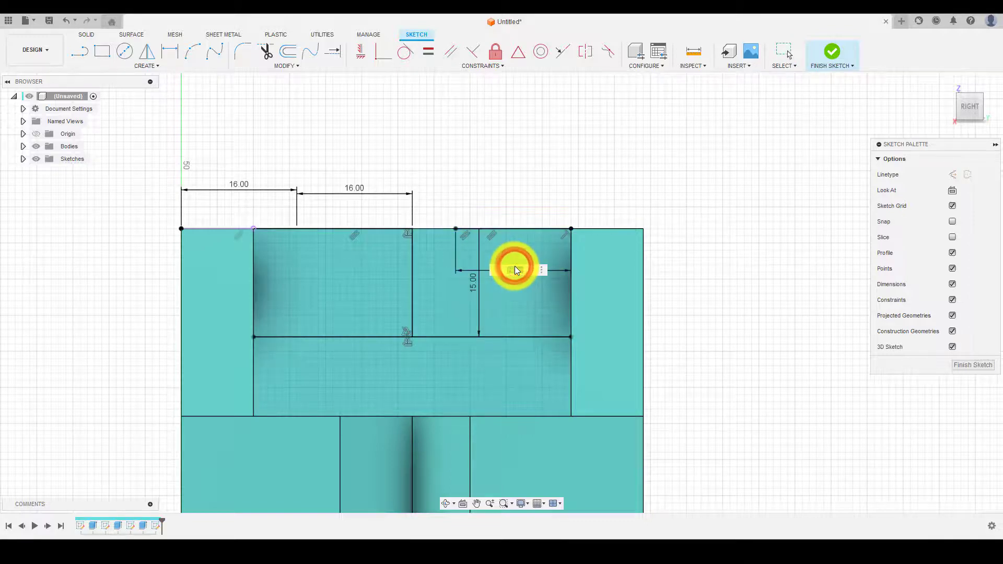
key(Escape)
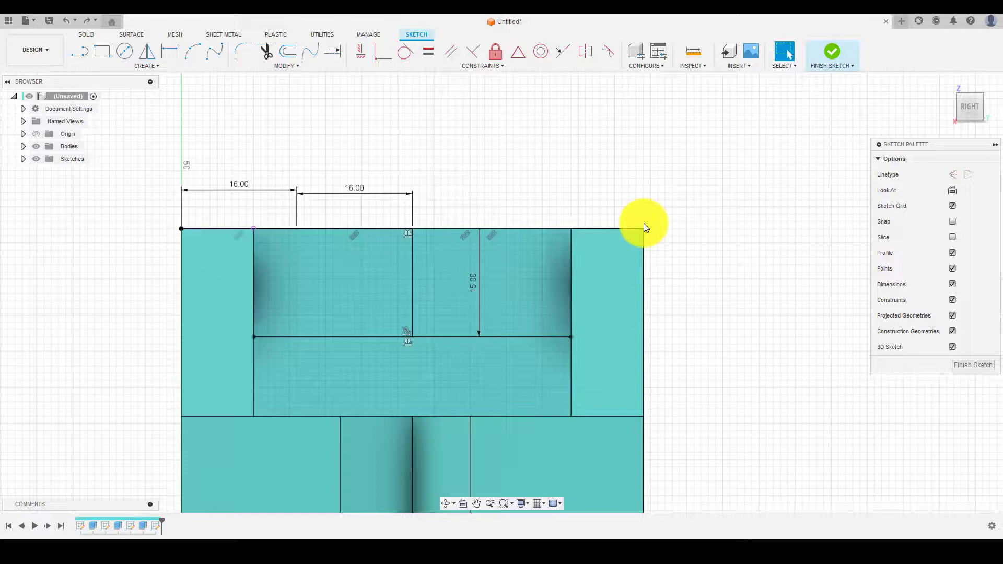
Step: Project the top edge of the right side wall into the sketch
key(p)
click(618, 228)
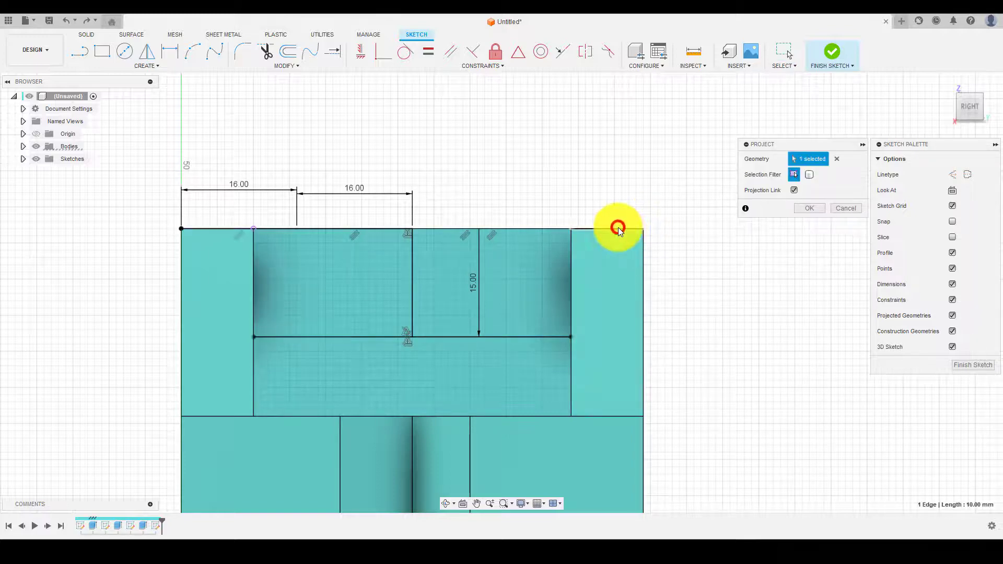
key(Return)
Step: Draw a line inward along the top edge from the block's outer right corner and set its length to 16 mm
key(l)
click(644, 229)
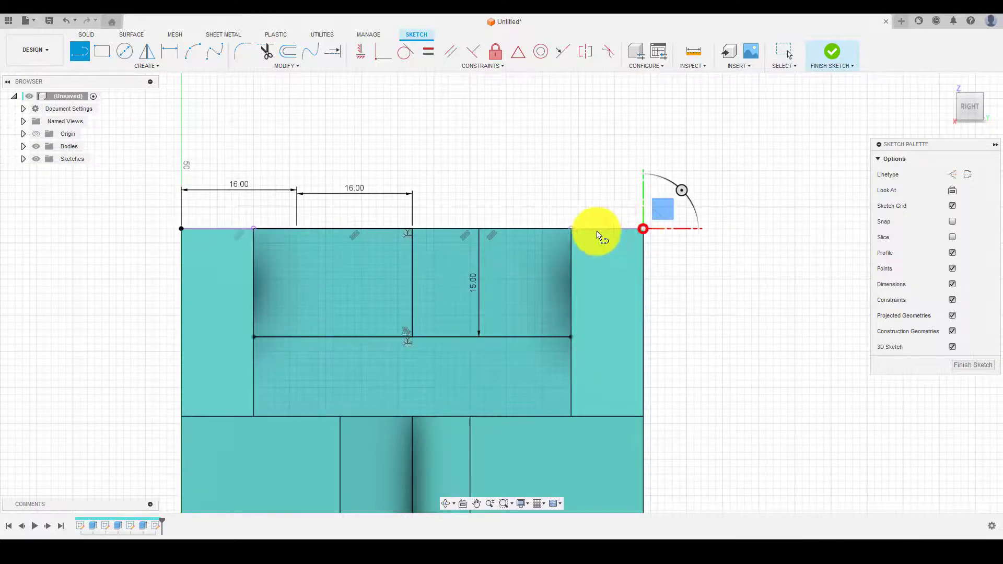
text(1)
key(Return)
key(Escape)
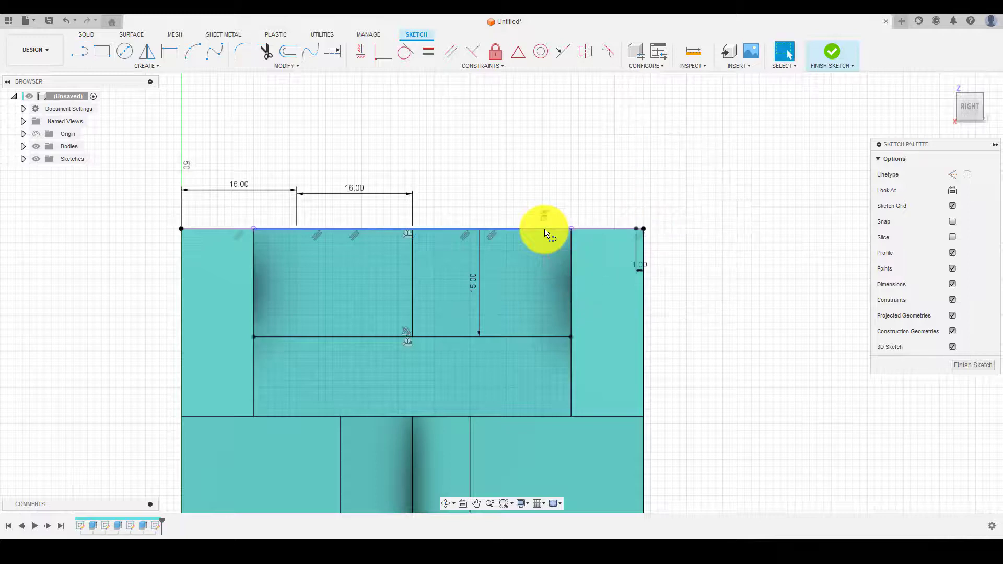
scroll(608, 242, up, 1)
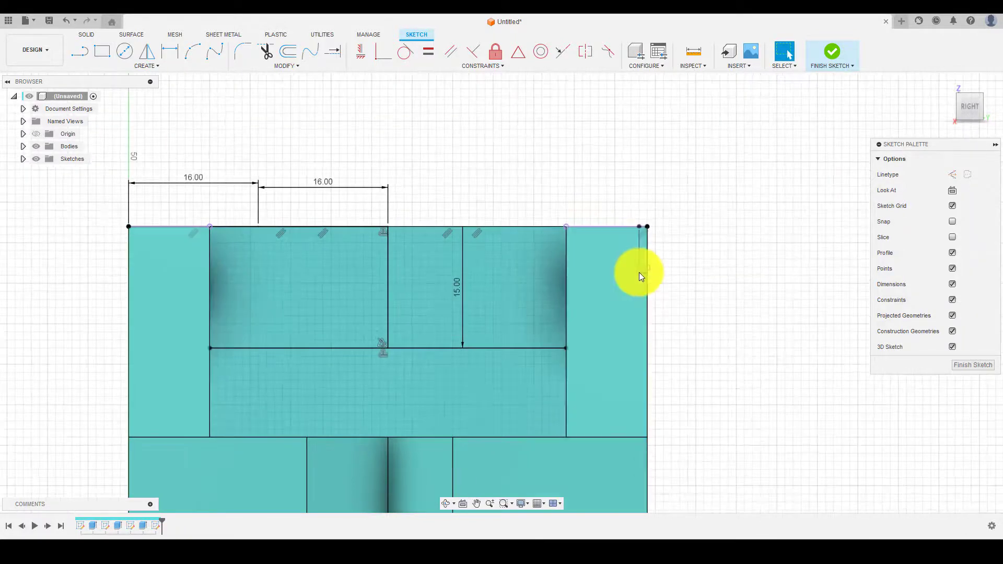
click(641, 270)
double_click(643, 271)
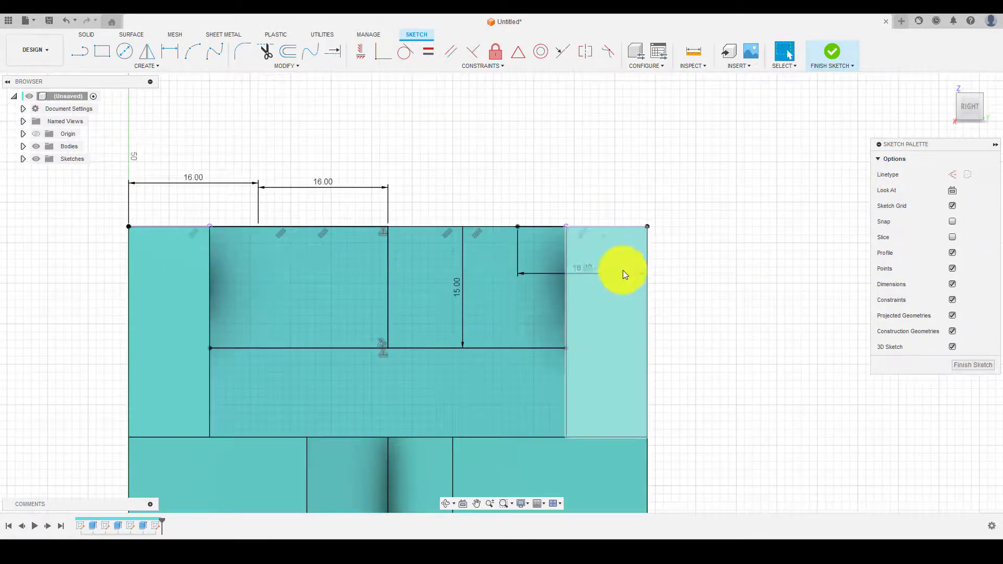
text(16)
key(Return)
Step: Draw a 14 mm line inward along the top edge from the inner end of the right 16 mm line
key(l)
click(517, 226)
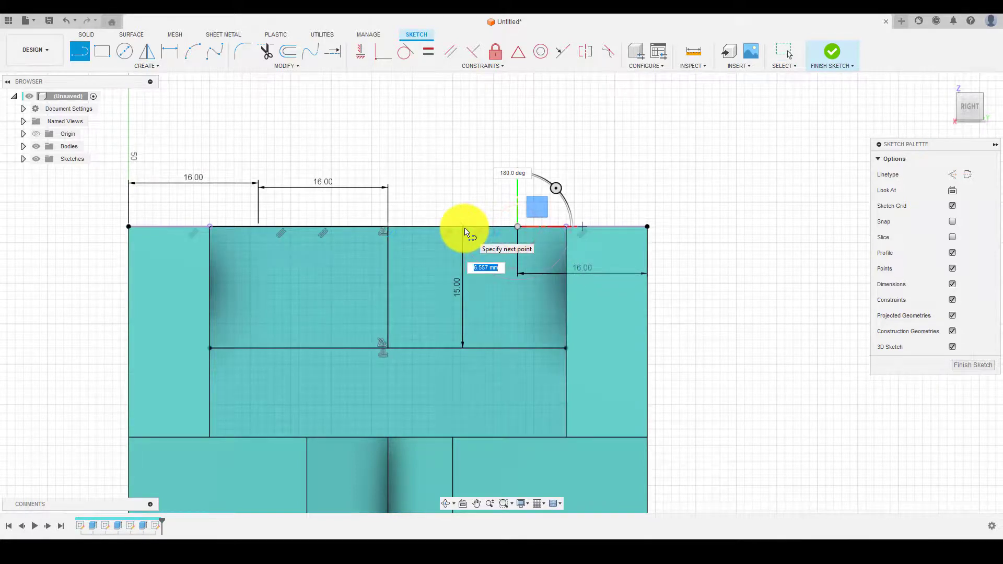
text(14)
key(Return)
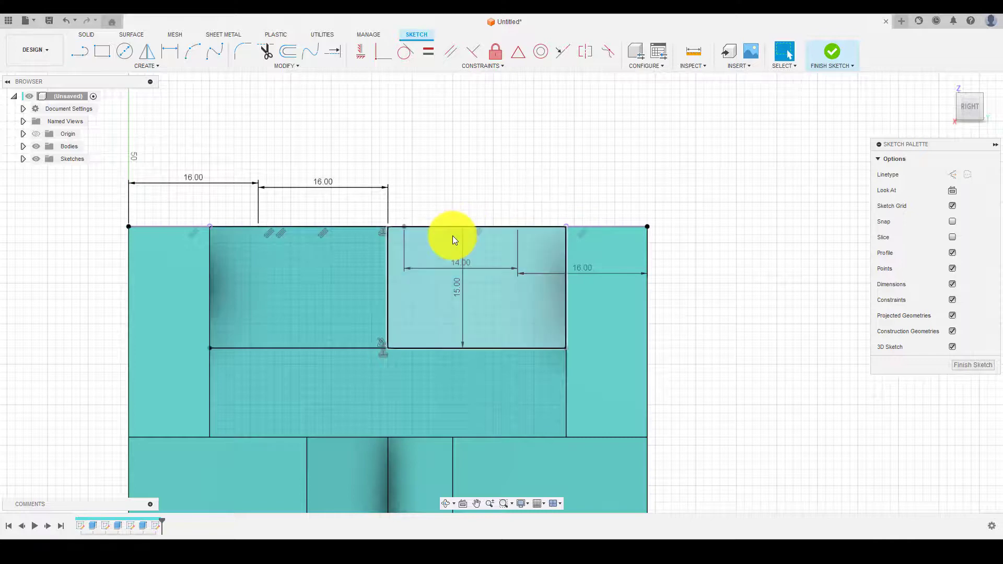
key(Escape)
scroll(475, 236, down, 1)
scroll(386, 231, up, 2)
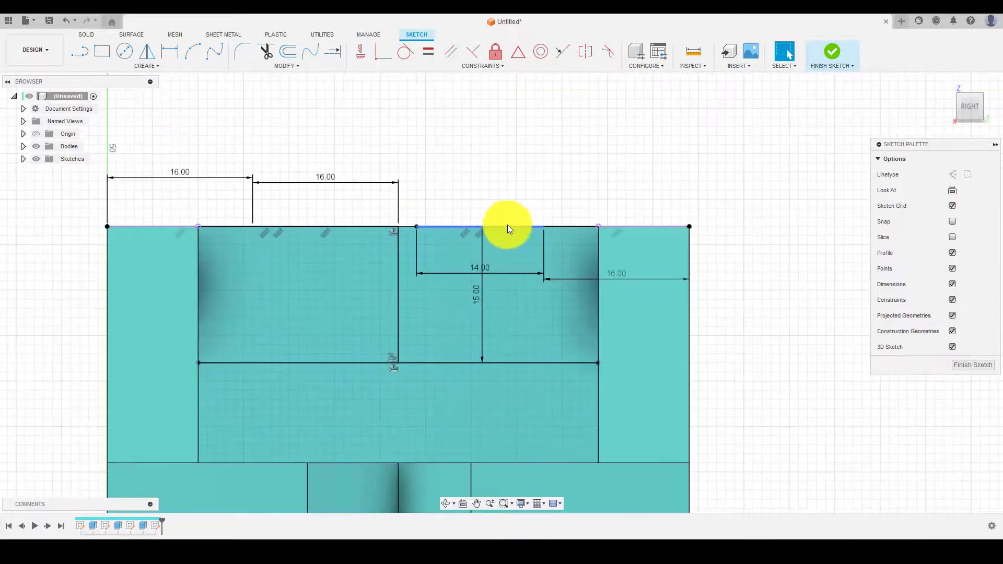
Step: Draw a V with lines from the outer 16 mm lines' inner ends to the vertical line's lower end, and make the vertical line construction geometry
key(l)
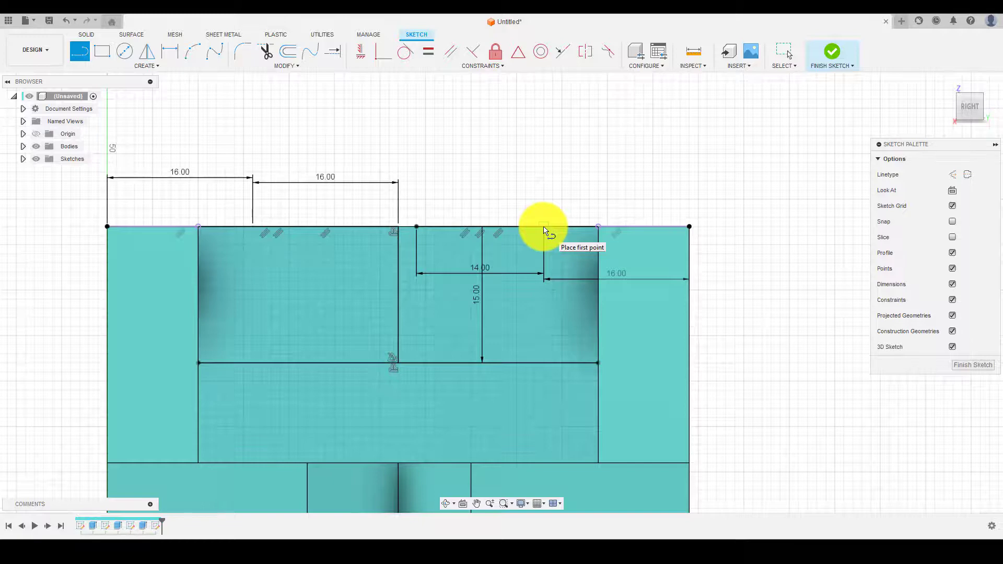
click(543, 227)
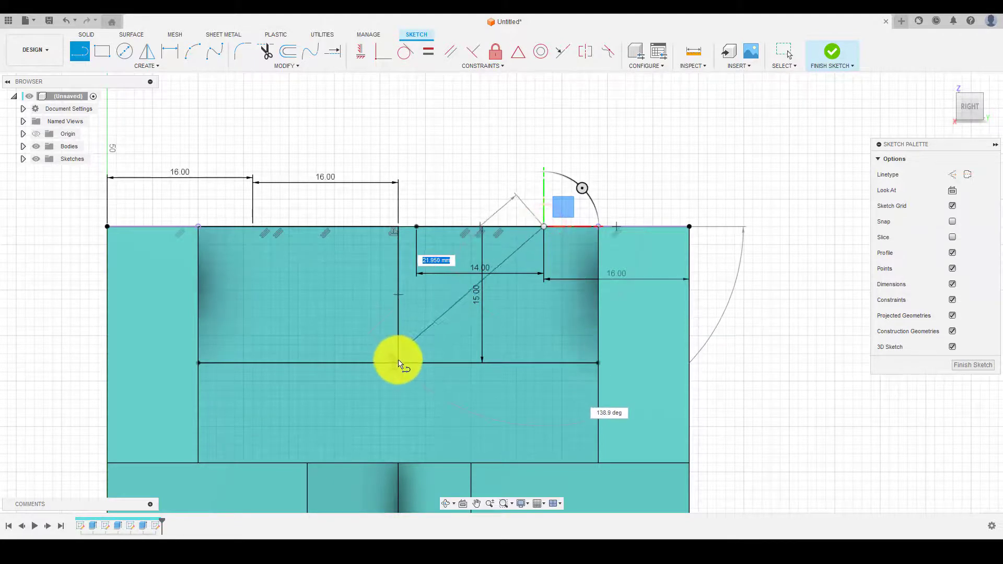
click(399, 362)
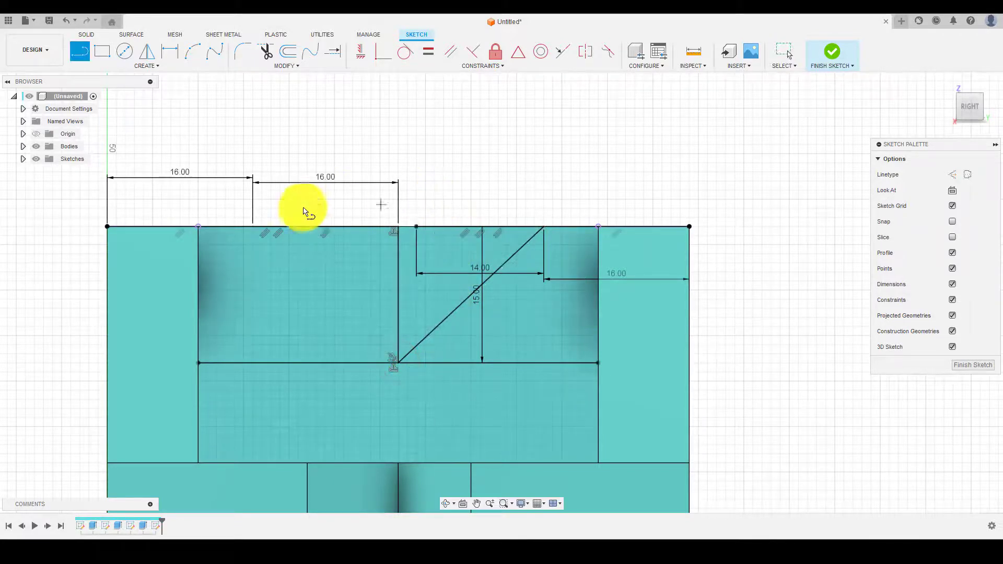
click(253, 227)
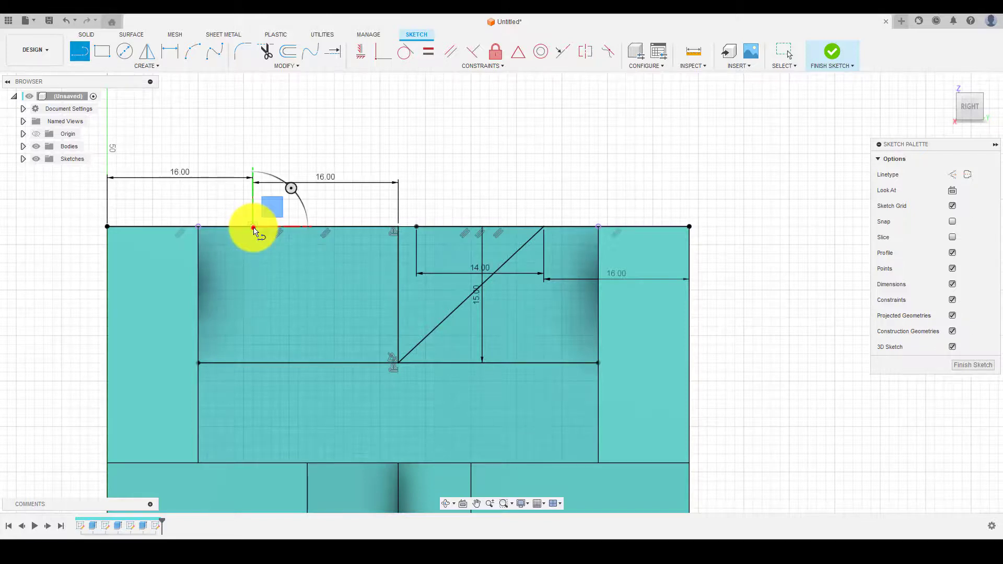
click(399, 362)
key(Escape)
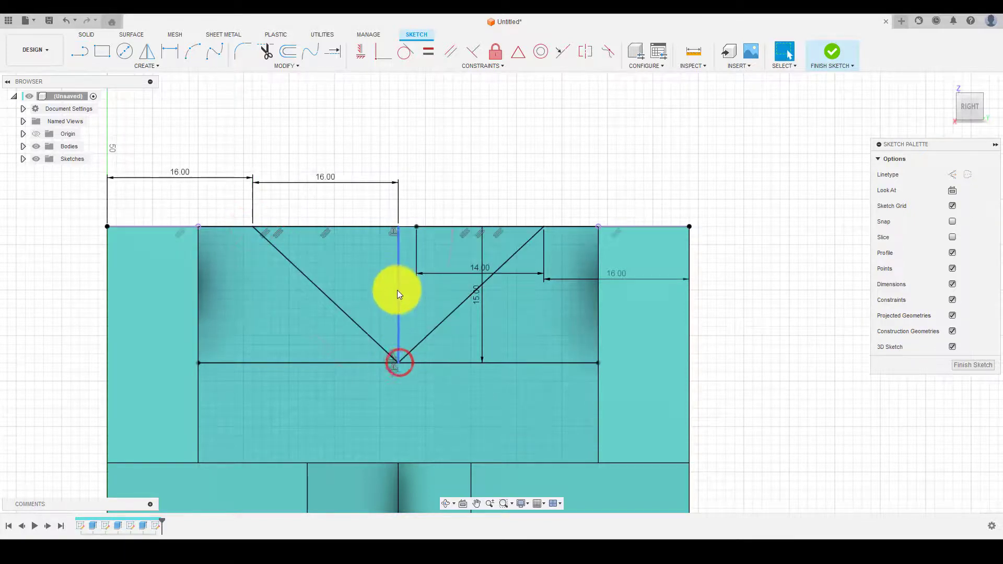
click(398, 288)
click(952, 174)
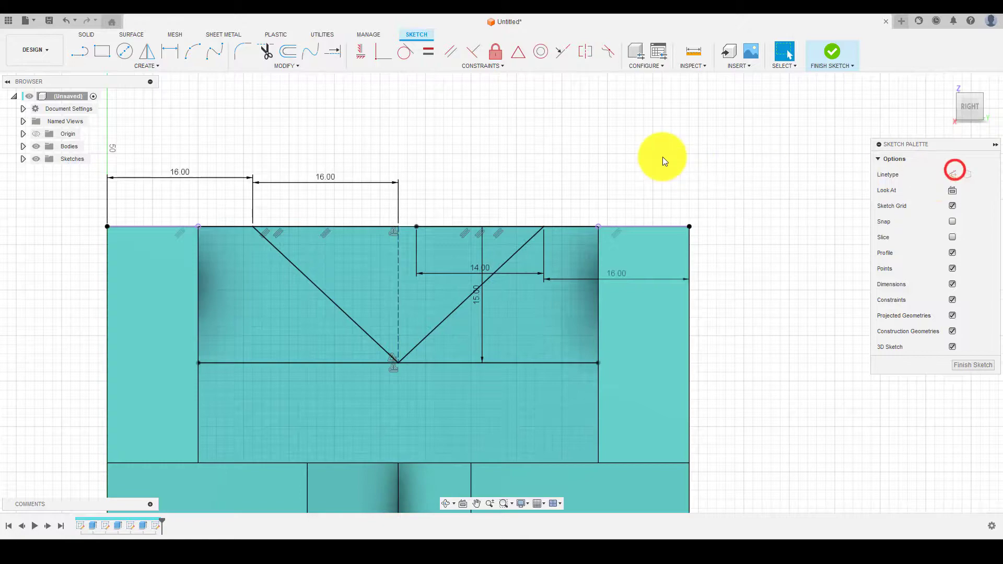
Step: Extrude the triangular V profile backward through the rear wall to cut the notch, and return to the home view
shift+middle_drag(660, 157, 632, 180)
click(455, 259)
key(e)
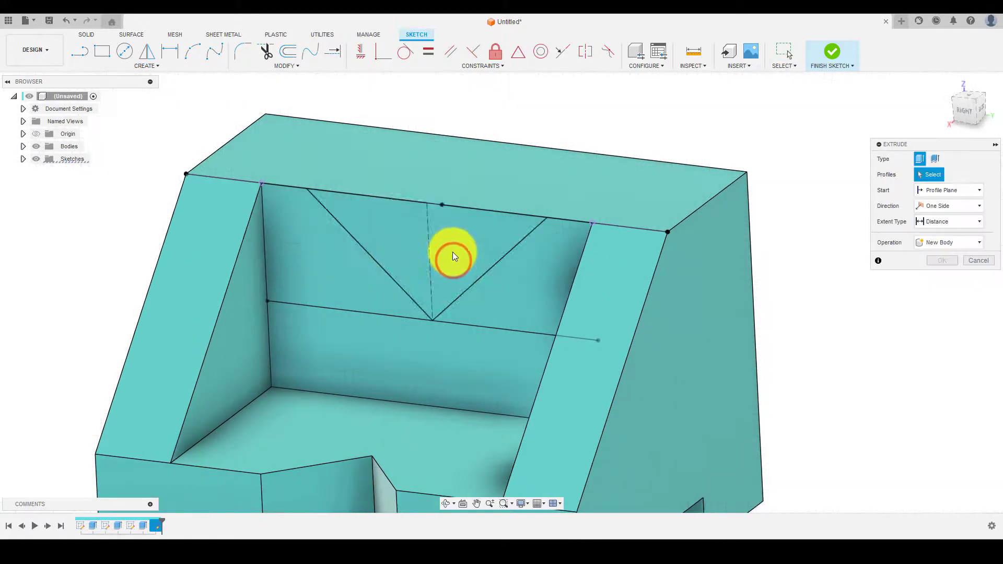
click(443, 253)
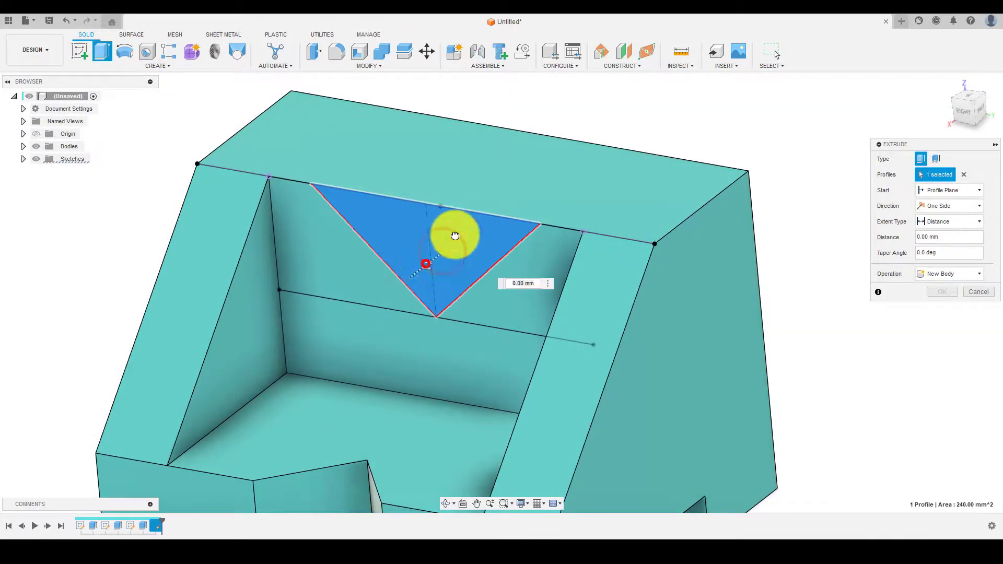
drag(453, 233, 636, 131)
key(Return)
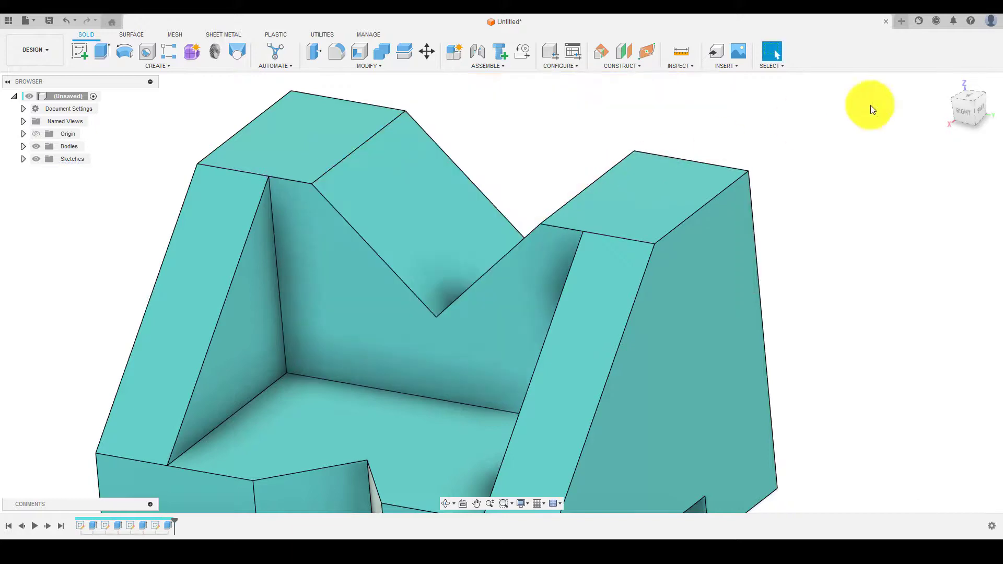
click(949, 83)
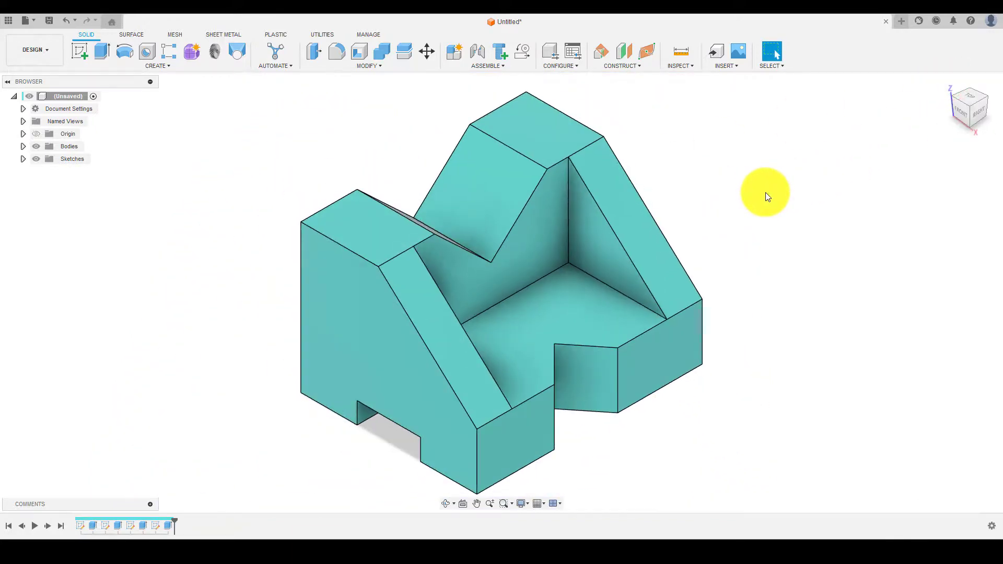
click(766, 210)
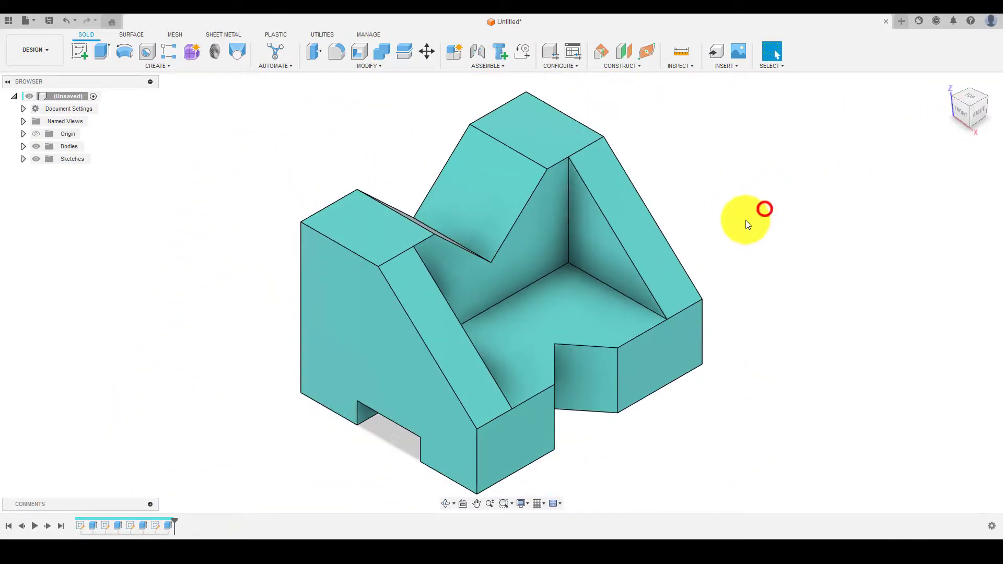
click(776, 146)
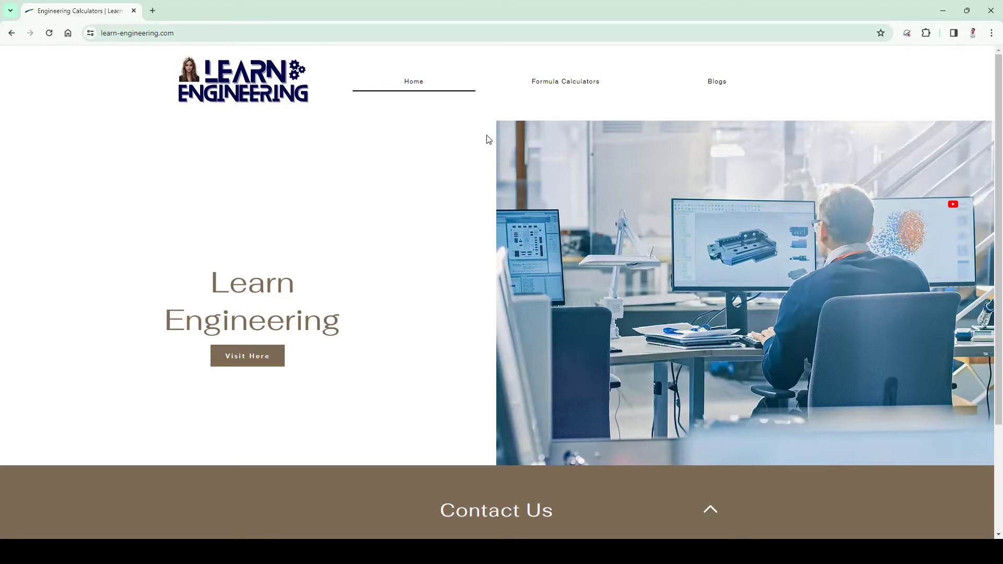
Step: Look through the Learn Engineering website's home page and formula calculator categories, and open its blog page
scroll(489, 139, down, 2)
scroll(488, 139, up, 2)
click(551, 85)
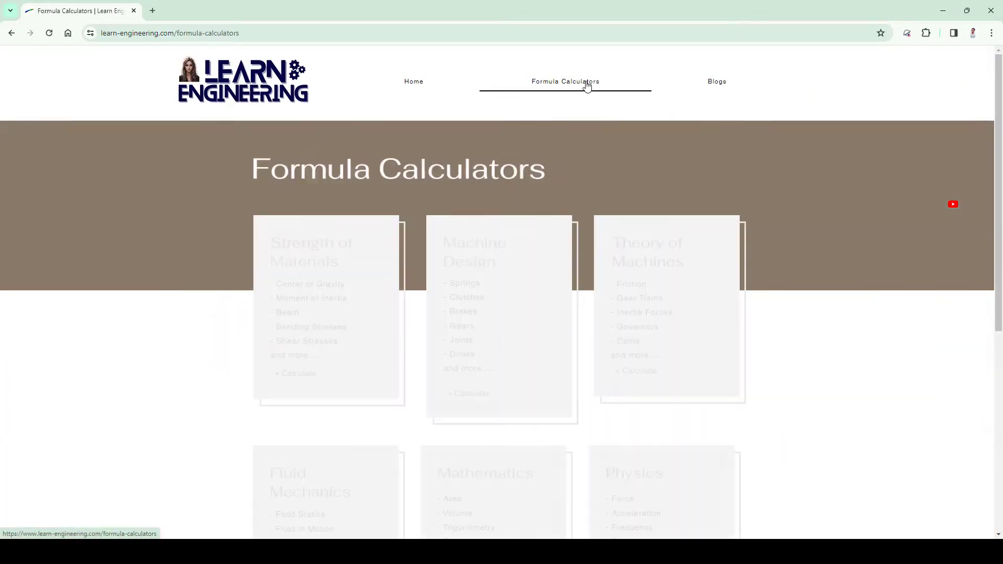
scroll(553, 131, down, 2)
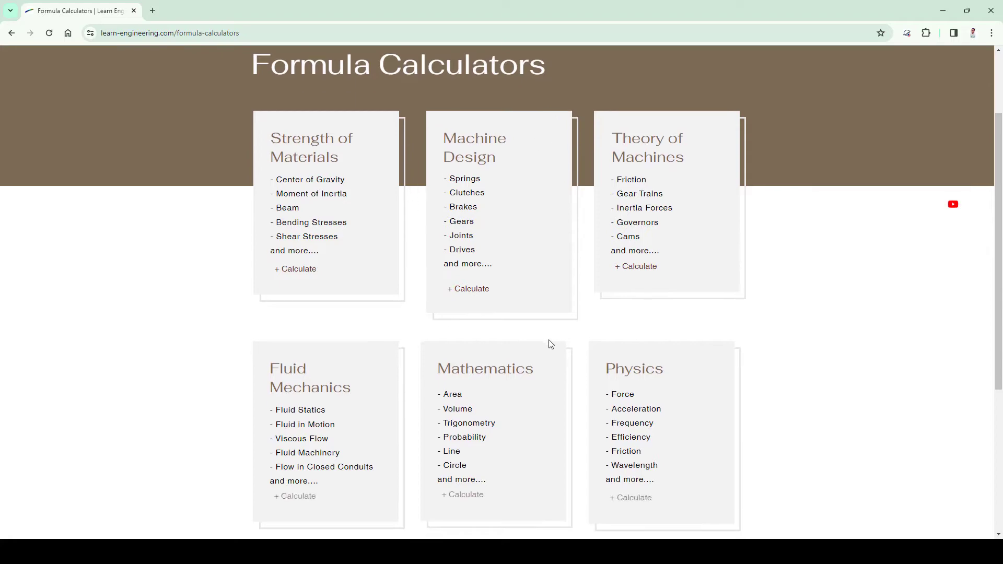
scroll(559, 340, down, 2)
scroll(569, 293, up, 4)
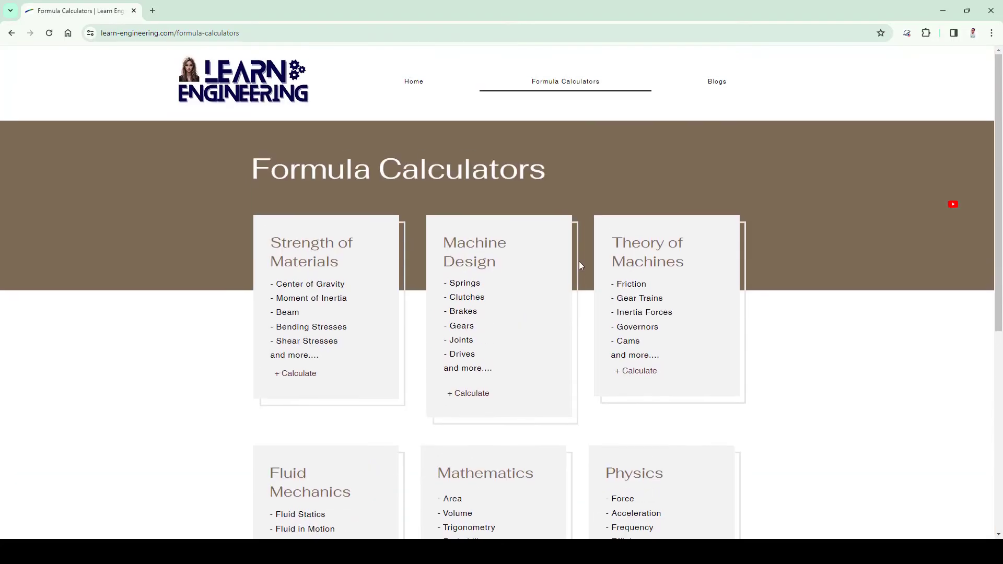
click(712, 86)
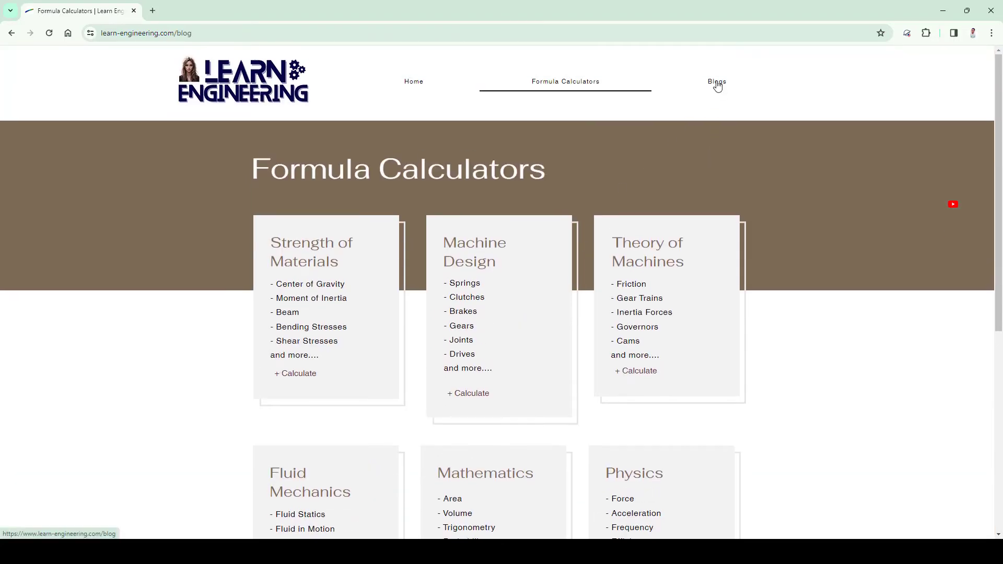